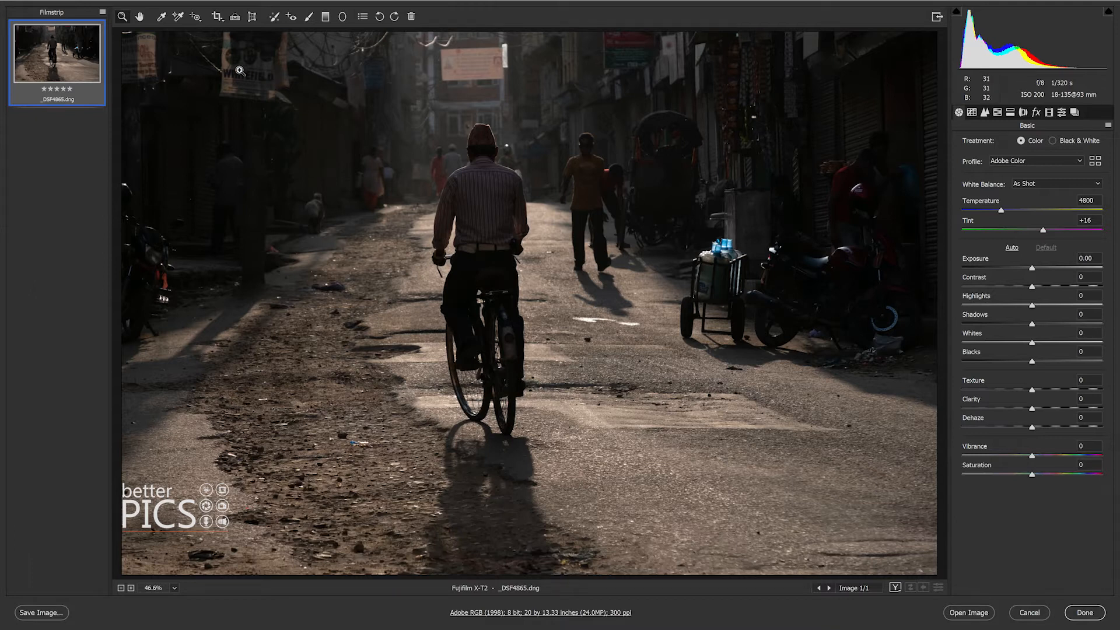
- Crop the photo to a 9 to 16 ratio at full width, trimming the road from the lower edge
click(216, 15)
right_click(266, 34)
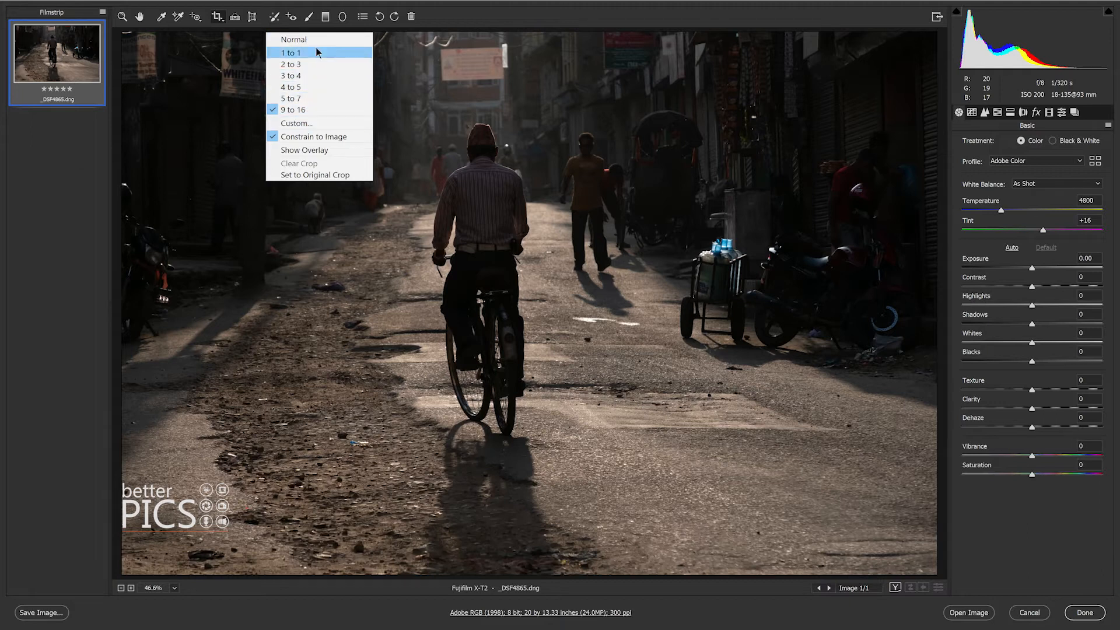
click(116, 28)
mouse_move(117, 29)
mouse_down()
mouse_move(270, 101)
mouse_move(912, 324)
mouse_move(943, 439)
mouse_up()
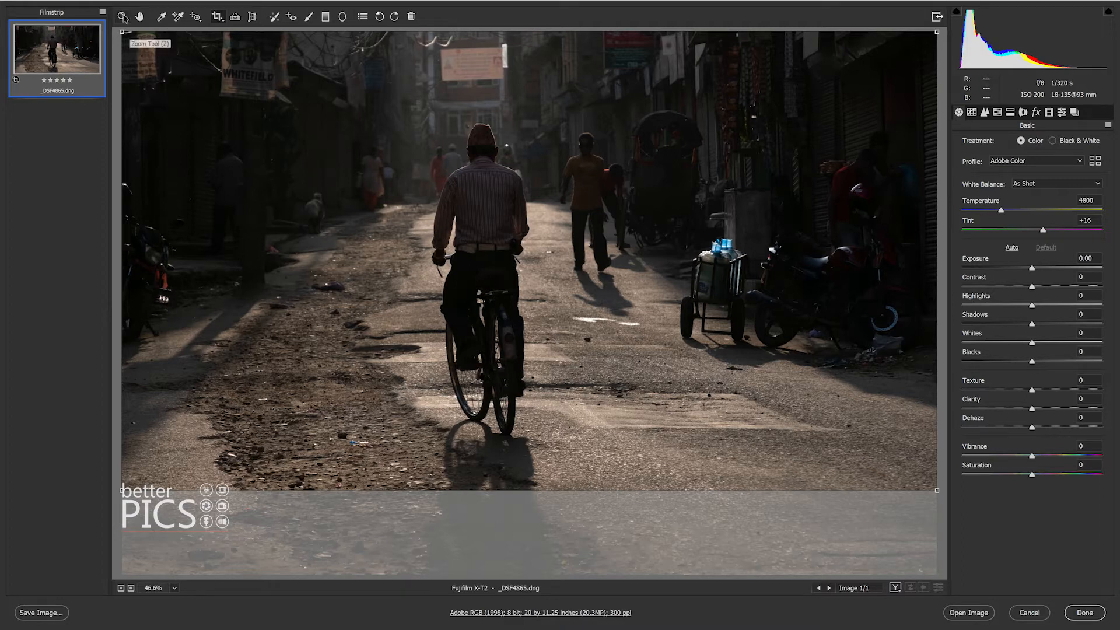
click(123, 16)
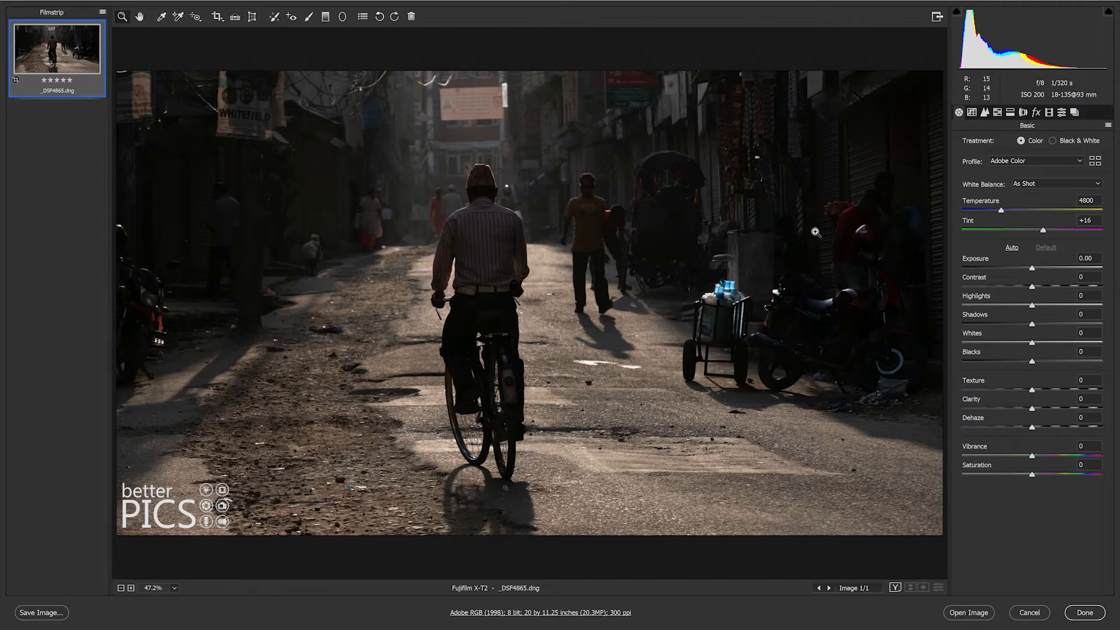
- Set exposure to +0.10, contrast +11, highlights -50, shadows +31, vibrance +17 and saturation +8
drag(1036, 287, 1033, 270)
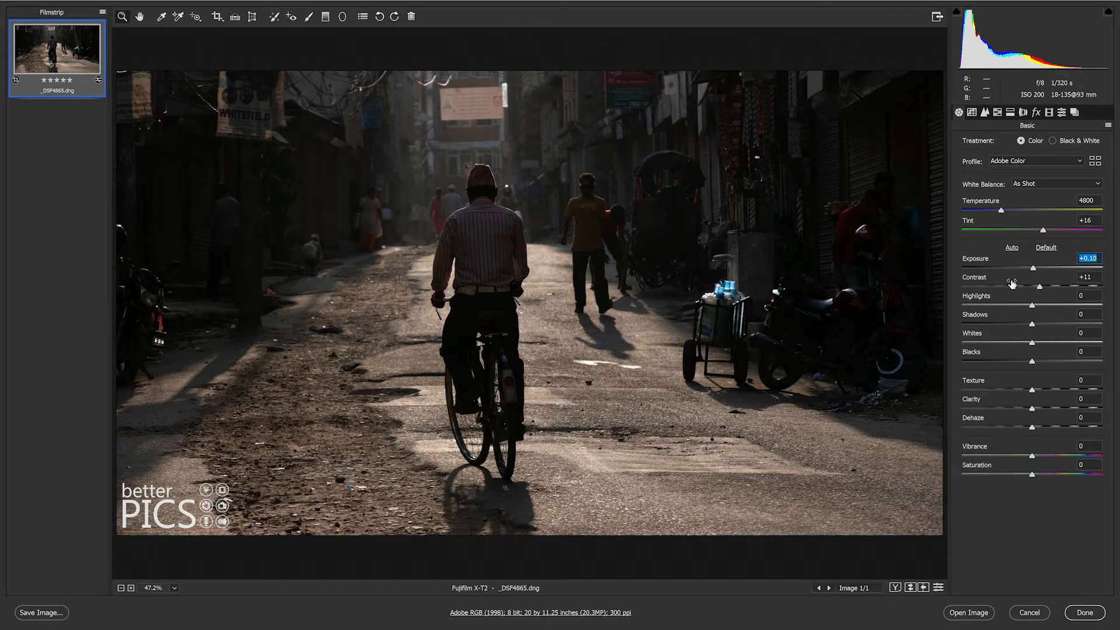
drag(1015, 305, 1042, 324)
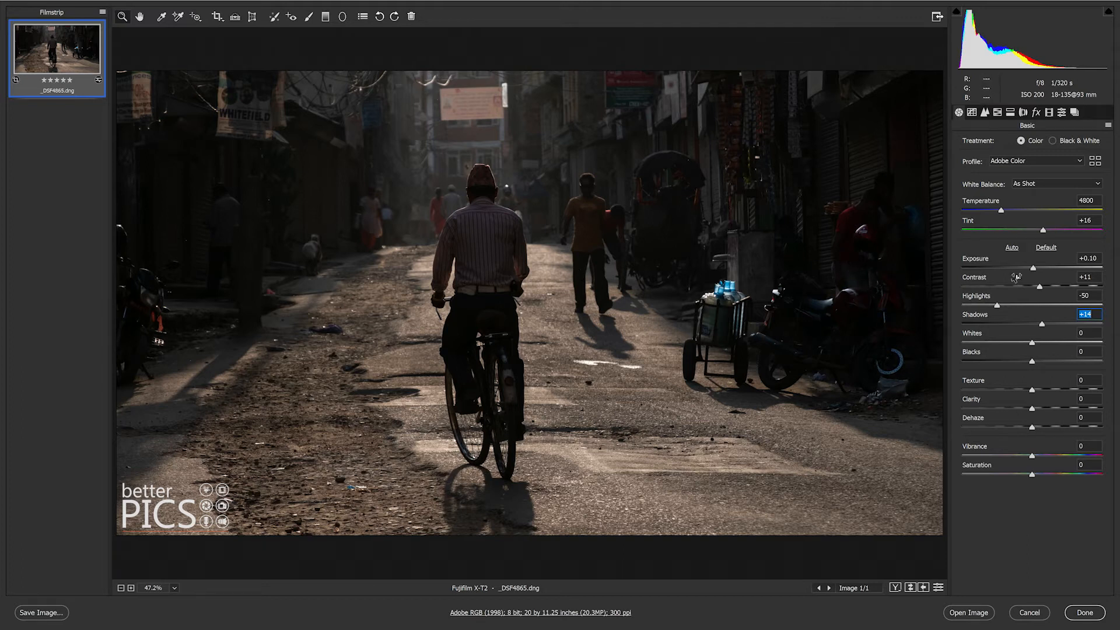
mouse_move(1042, 324)
mouse_down()
mouse_move(1068, 324)
mouse_move(1058, 330)
mouse_up()
mouse_move(1032, 456)
mouse_down()
mouse_move(1045, 459)
mouse_move(1037, 477)
mouse_up()
- Sharpen the photo with an amount of 55 and a masking value of 77
click(984, 112)
click(1015, 162)
click(1028, 222)
drag(1028, 223, 1071, 221)
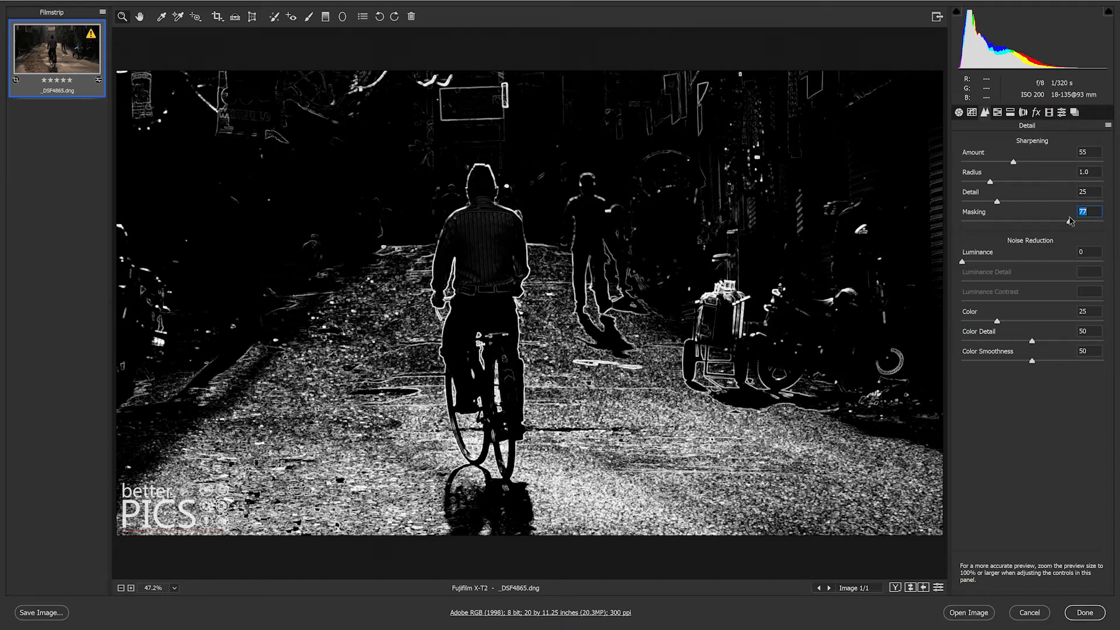
drag(1070, 221, 1069, 221)
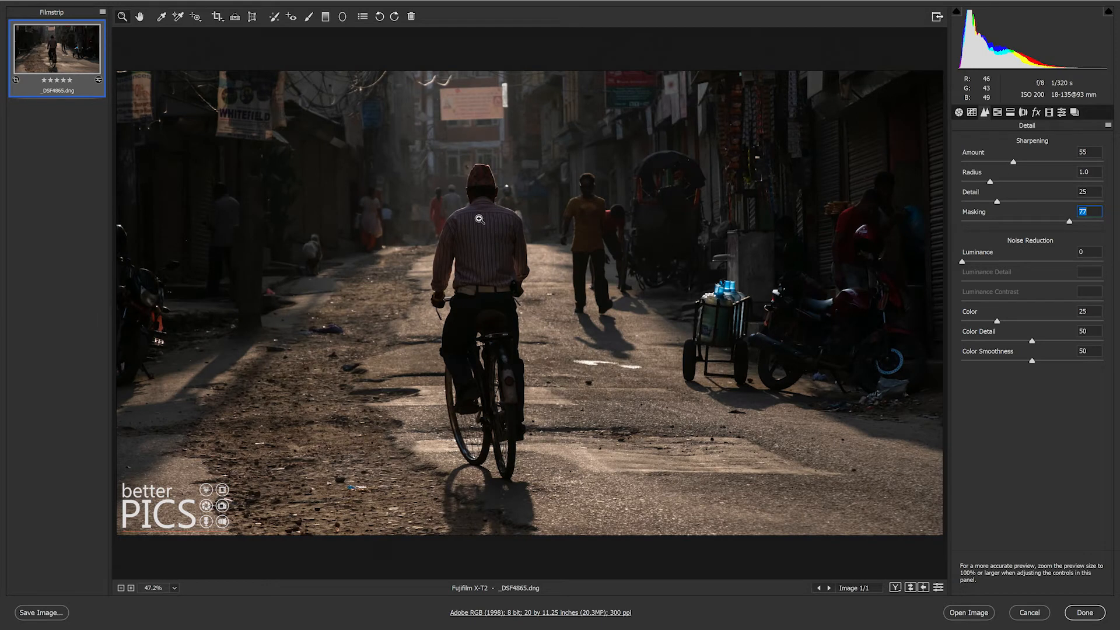
- Review the lens correction and effects settings, and return to the basic adjustments
click(1023, 113)
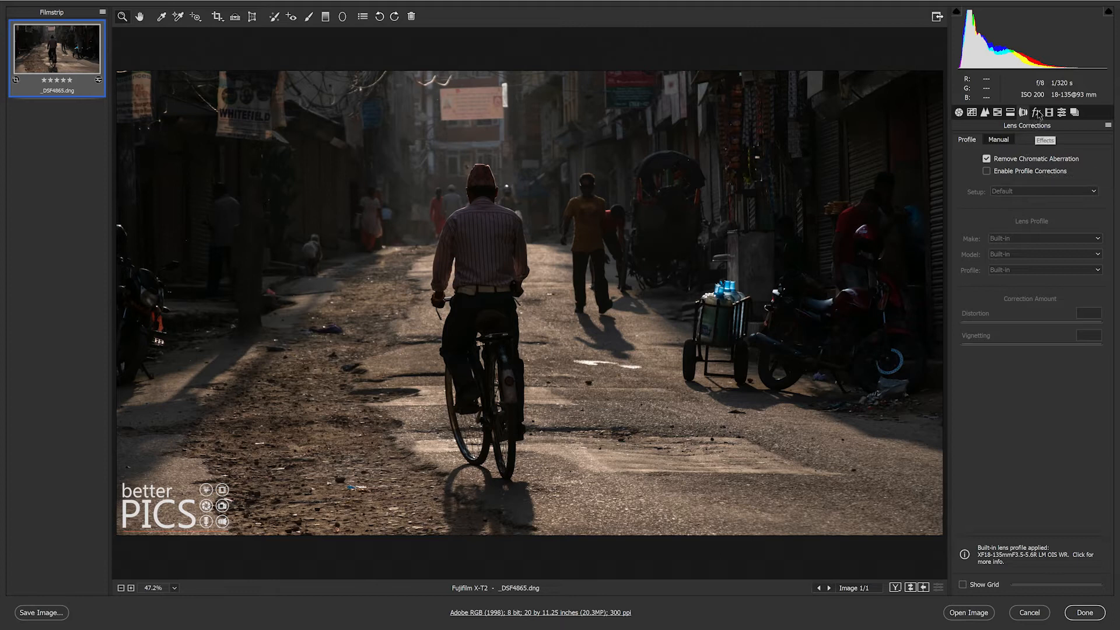
click(1036, 112)
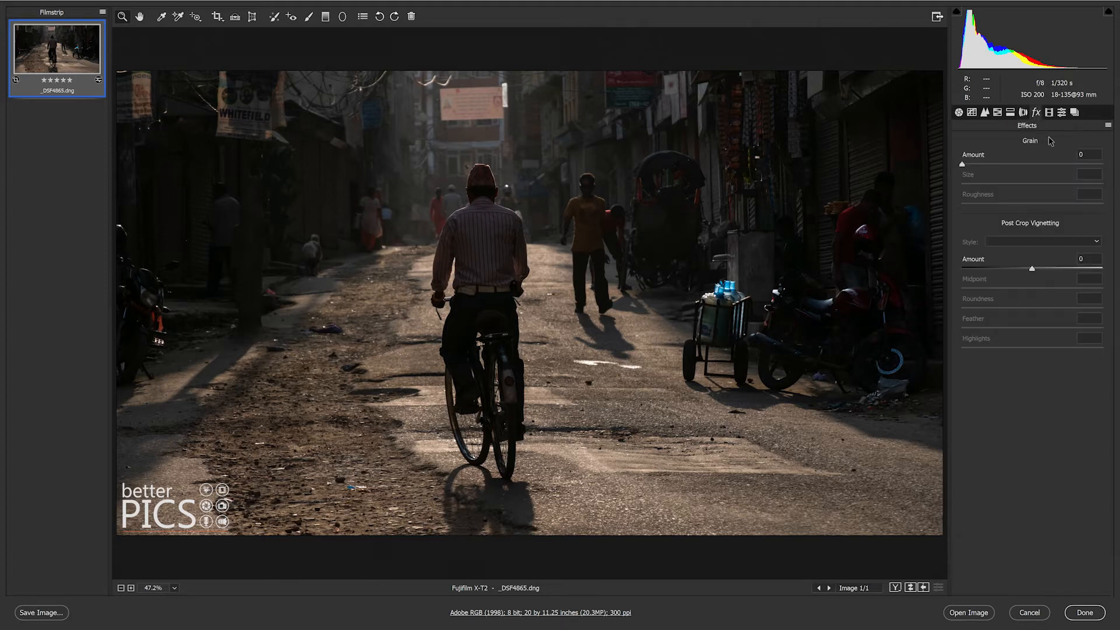
click(1022, 114)
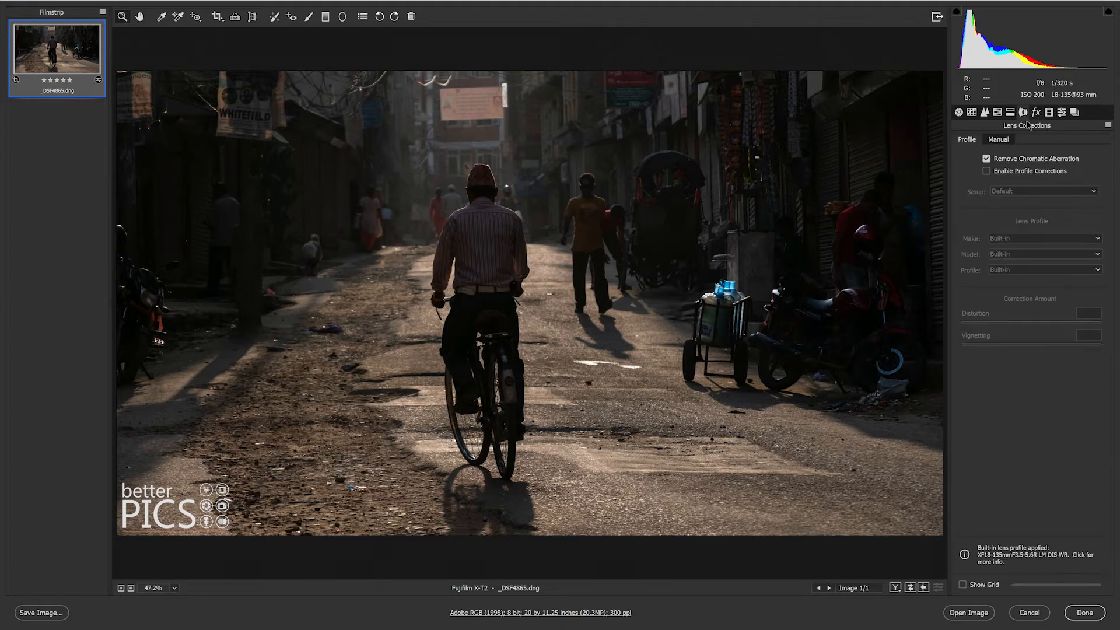
click(958, 113)
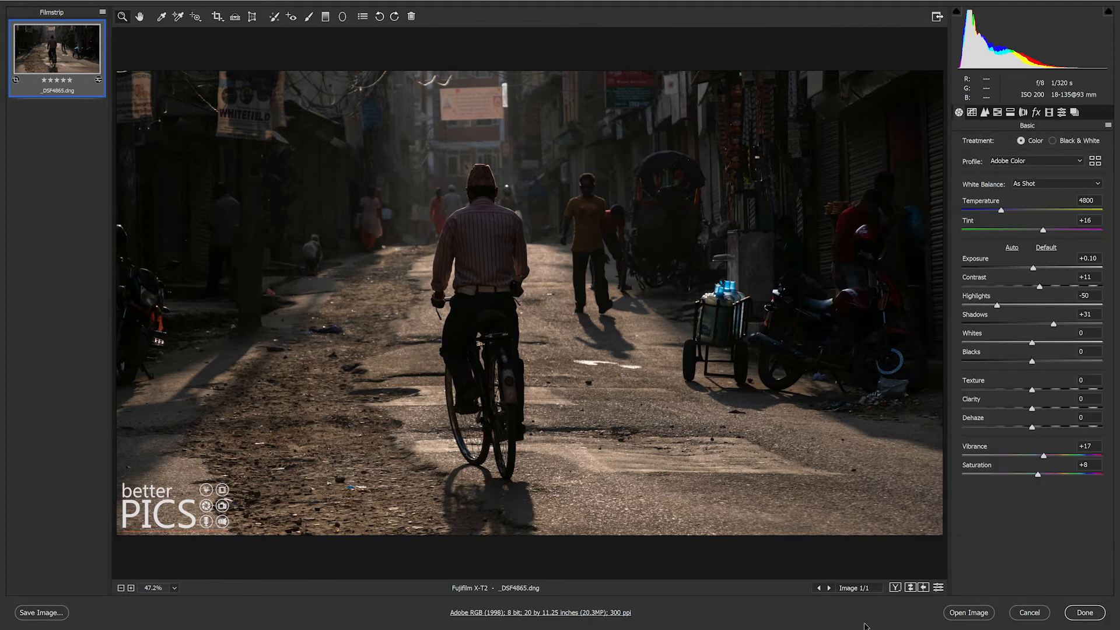
- Compare the original with the basic edits in the before/after layouts, ending in the single view
click(895, 587)
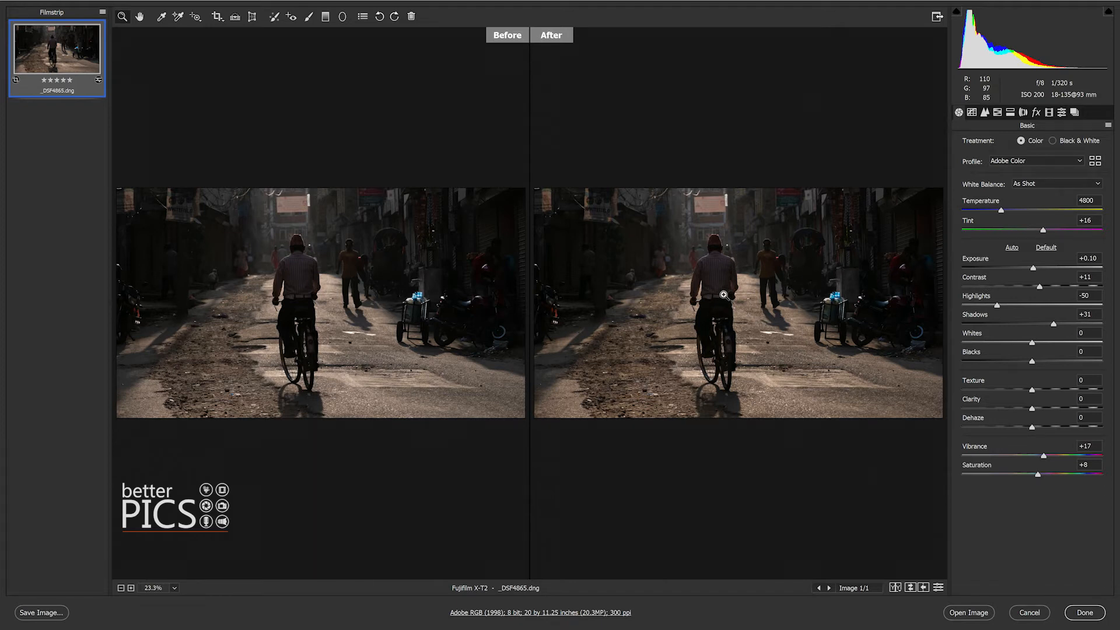
click(895, 587)
click(894, 587)
click(895, 587)
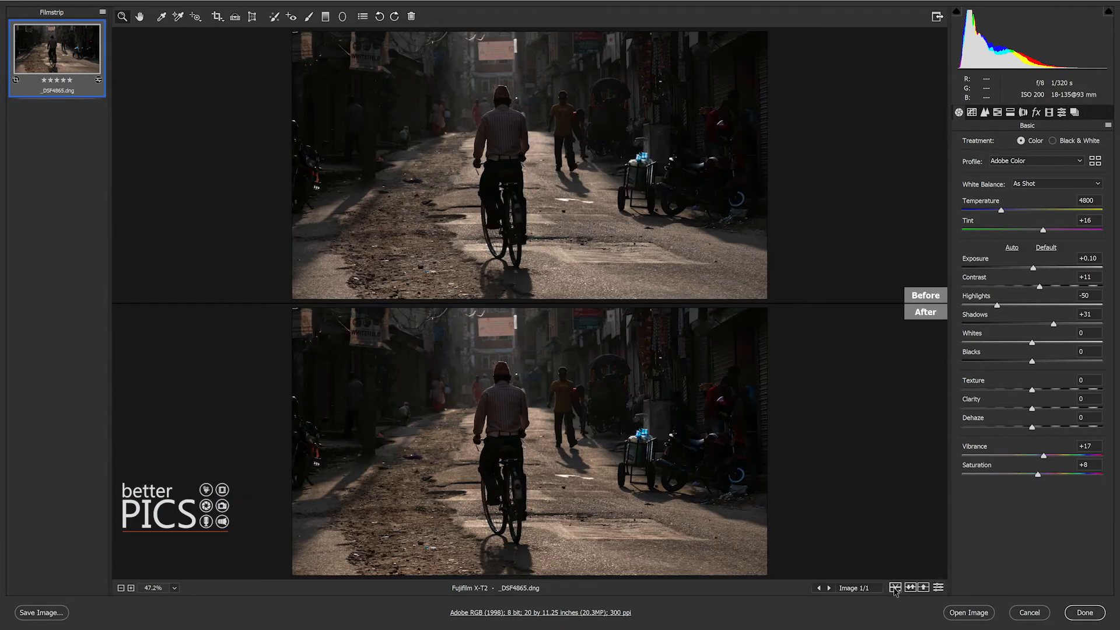
click(894, 587)
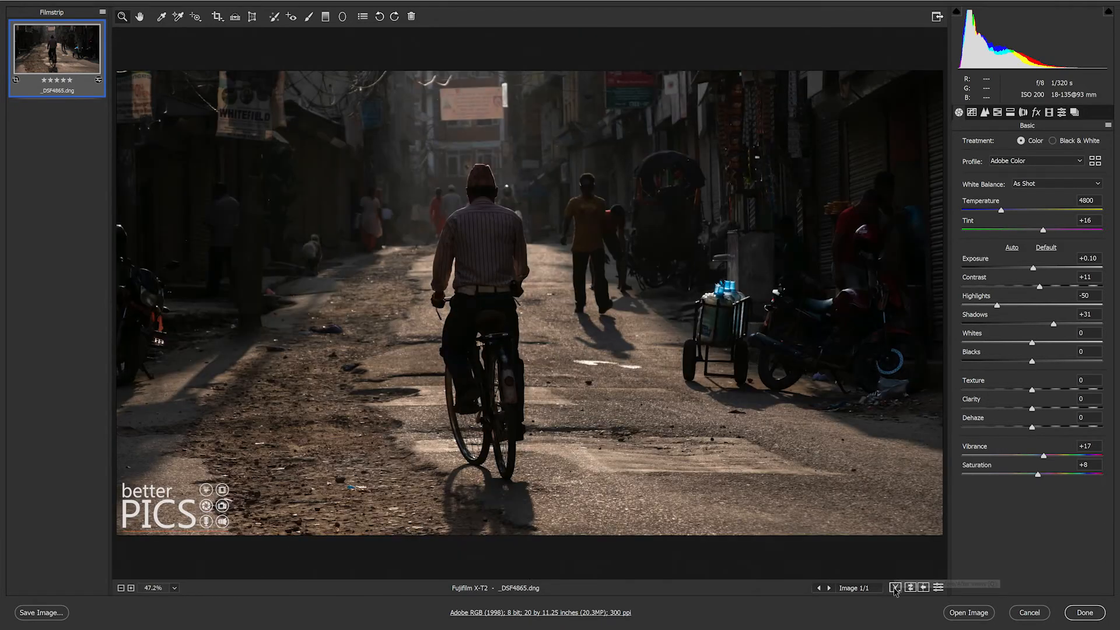
- Set the adjustment brush to shadows +13, with temperature, tint, clarity and exposure at 0
click(312, 19)
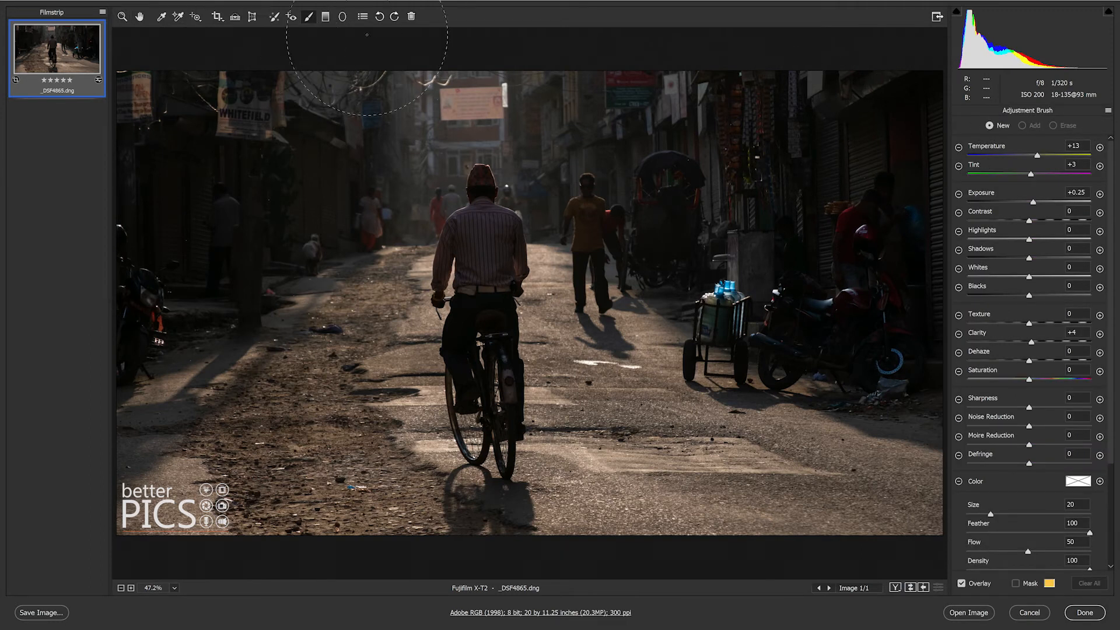
click(1085, 146)
text(0)
click(1078, 165)
text(0)
click(1079, 332)
text(0)
drag(1033, 202, 1030, 202)
drag(1029, 259, 1036, 258)
- Brush the shadow lift over the people, motorcycles and stalls on the right side of the street
mouse_move(868, 176)
mouse_down()
mouse_move(842, 244)
mouse_move(874, 185)
mouse_move(838, 257)
mouse_move(799, 209)
mouse_move(890, 281)
mouse_move(835, 316)
mouse_move(859, 278)
mouse_up()
key(n)
mouse_move(868, 177)
mouse_down()
mouse_move(886, 214)
mouse_move(841, 259)
mouse_move(883, 298)
mouse_up()
drag(810, 257, 754, 227)
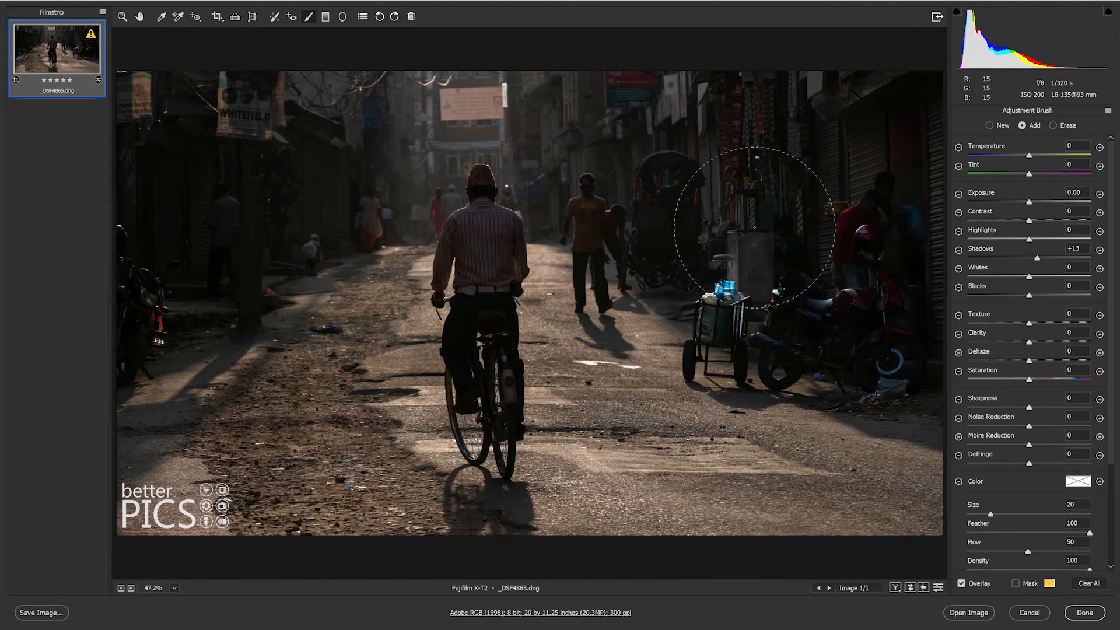
- Brush a further shadow lift over the street's dark left side and the motorcycle area on the right, and leave the brush
key(n)
mouse_move(234, 178)
mouse_down()
mouse_move(185, 213)
mouse_move(176, 246)
mouse_up()
mouse_move(883, 331)
mouse_down()
mouse_move(902, 313)
mouse_move(898, 181)
mouse_up()
click(987, 582)
click(121, 17)
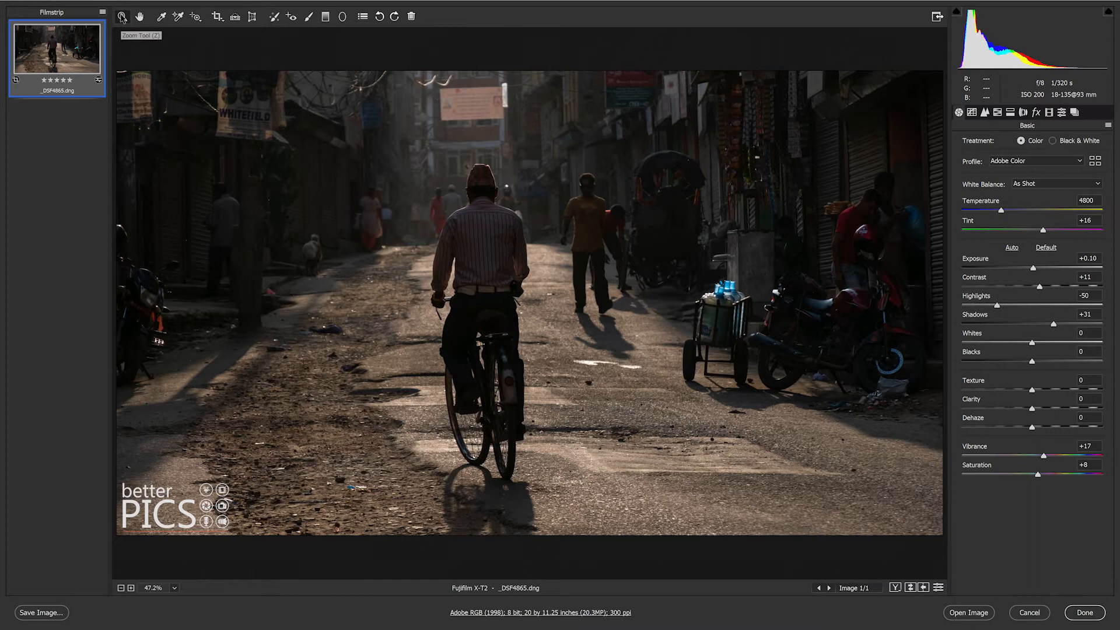
- Check the brushed shadow areas against the original in the before/after views
click(894, 587)
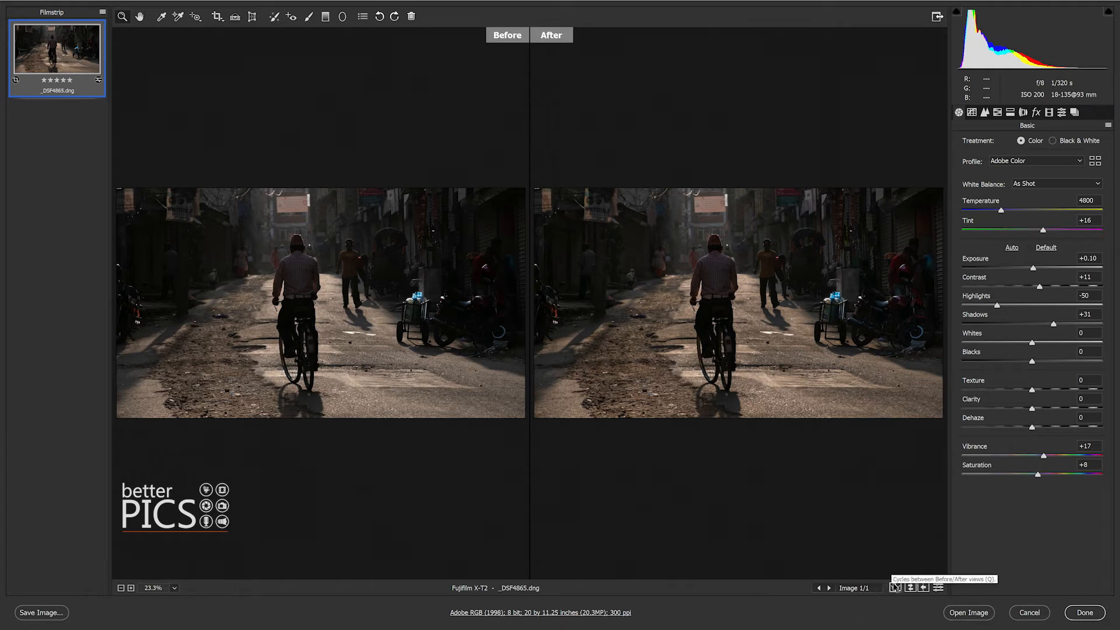
click(895, 588)
click(896, 587)
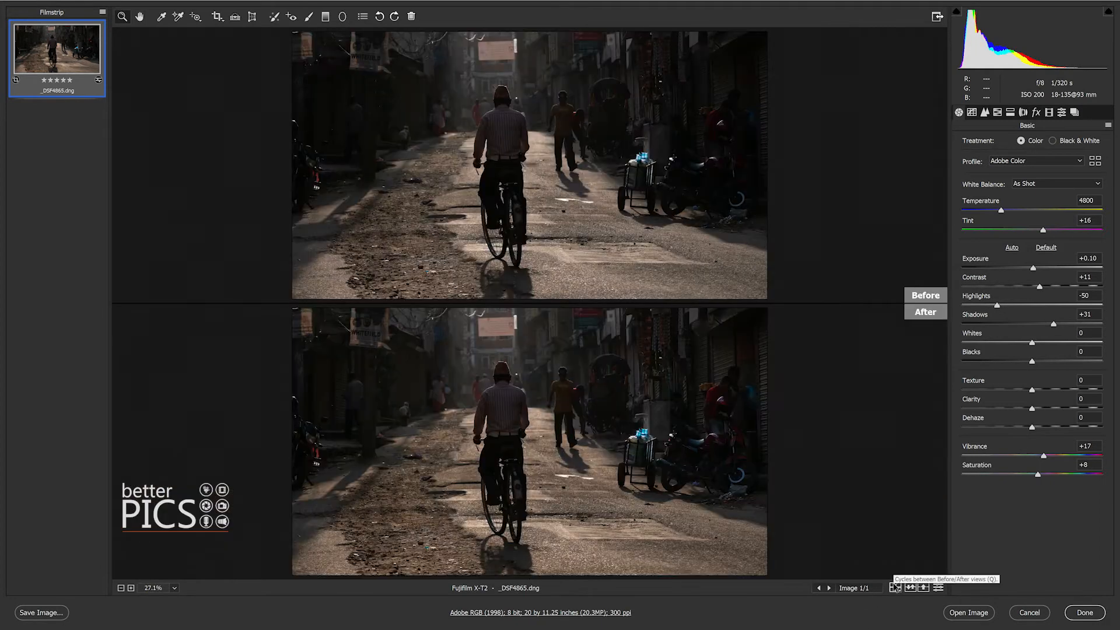
click(895, 587)
click(895, 587)
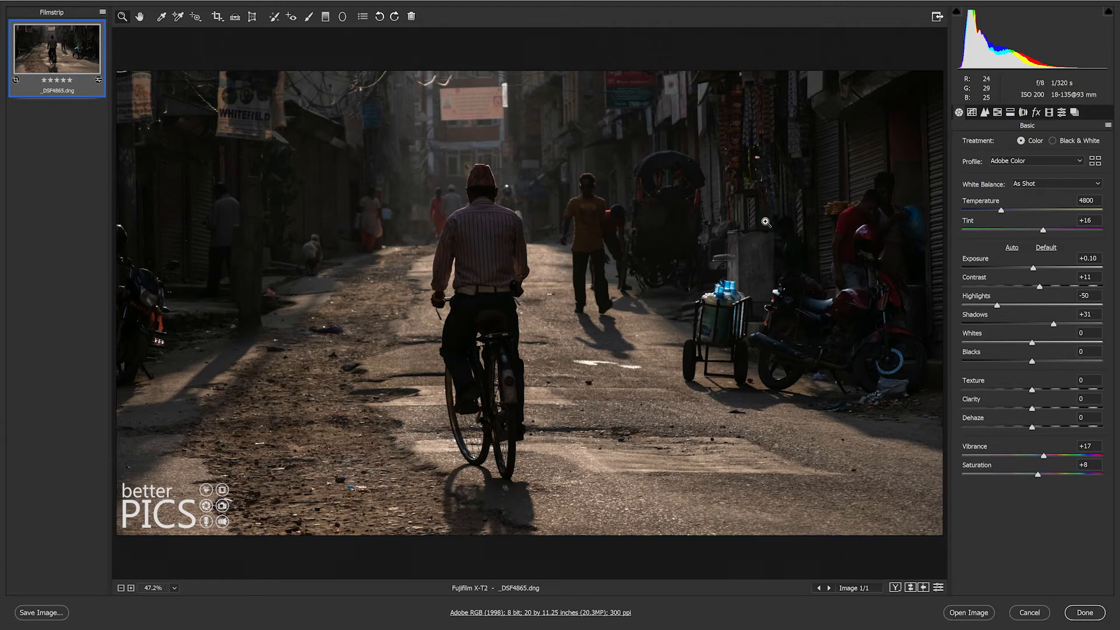
- Warm the white balance to a temperature of 5400 and raise the contrast to +14
click(1007, 211)
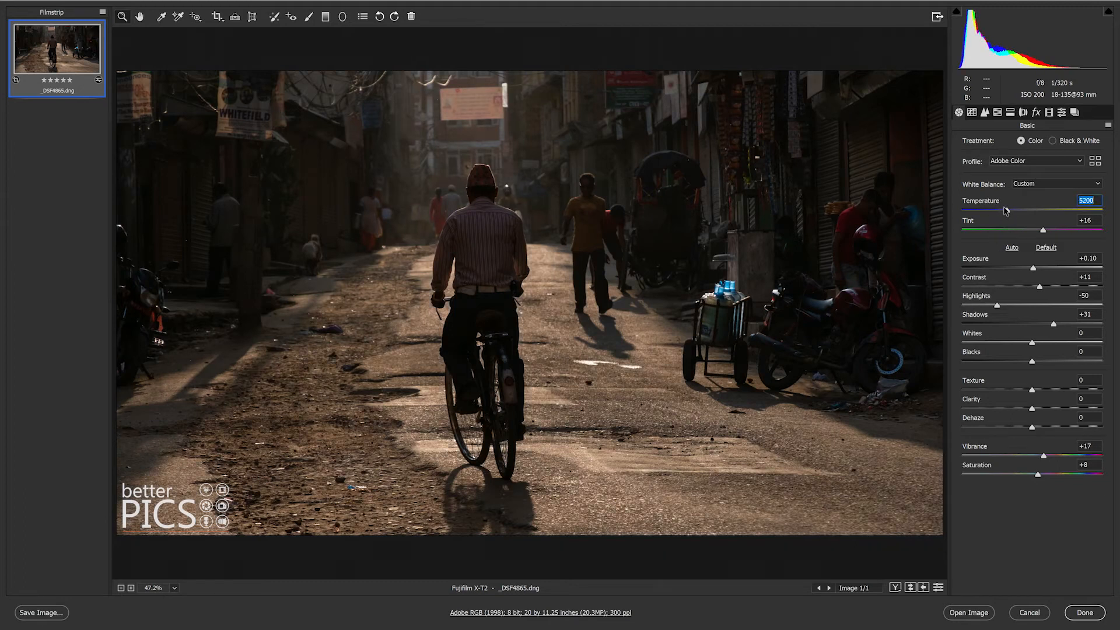
drag(1005, 210, 1001, 210)
drag(1004, 210, 1011, 211)
drag(1046, 288, 1044, 288)
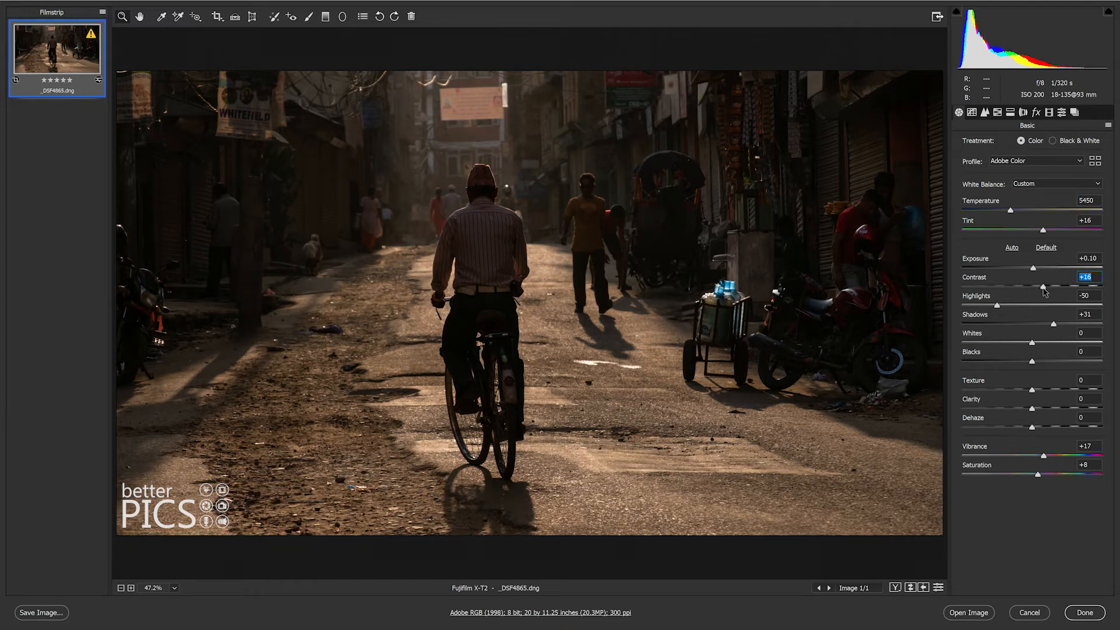
drag(1042, 289, 1041, 288)
drag(1010, 211, 1009, 211)
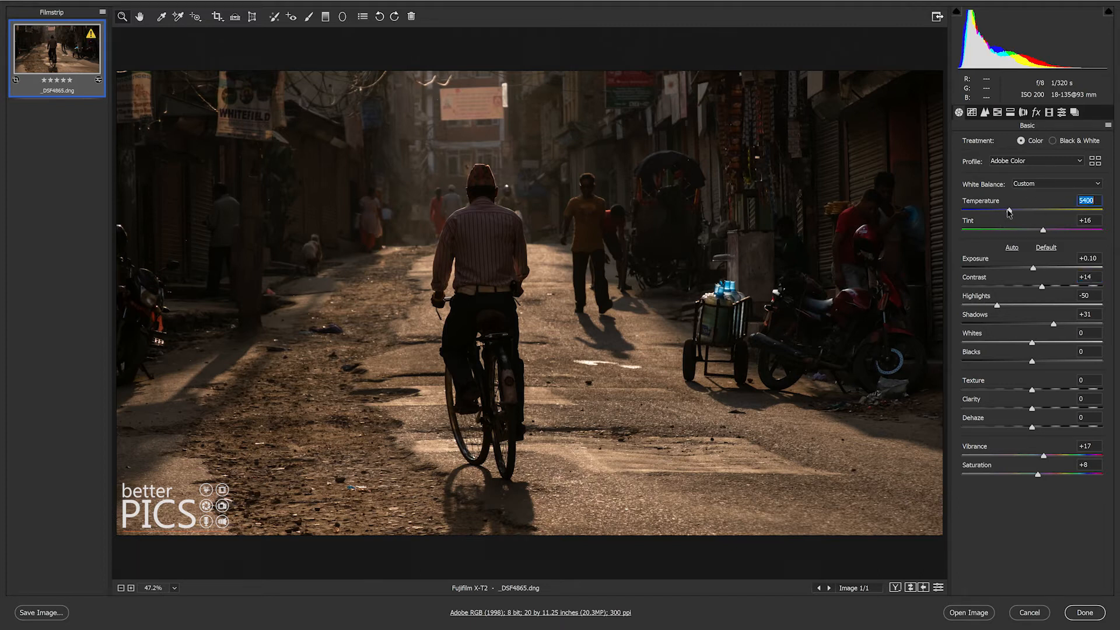
- Reset the white balance to As Shot, and set the temperature to 5050
click(1051, 188)
click(1045, 185)
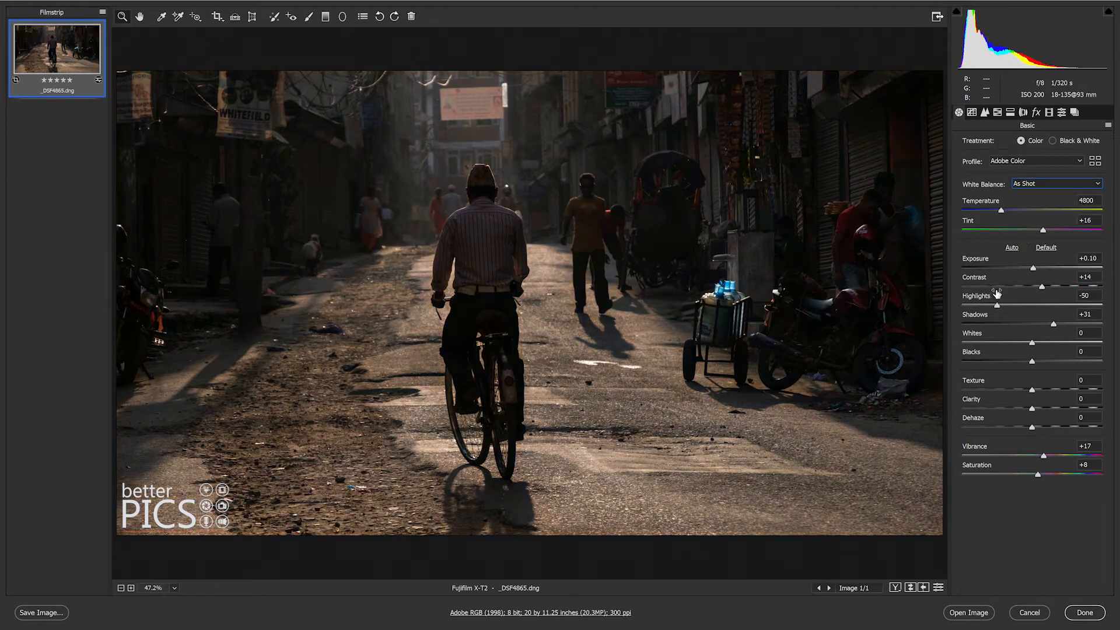
drag(1001, 210, 1005, 212)
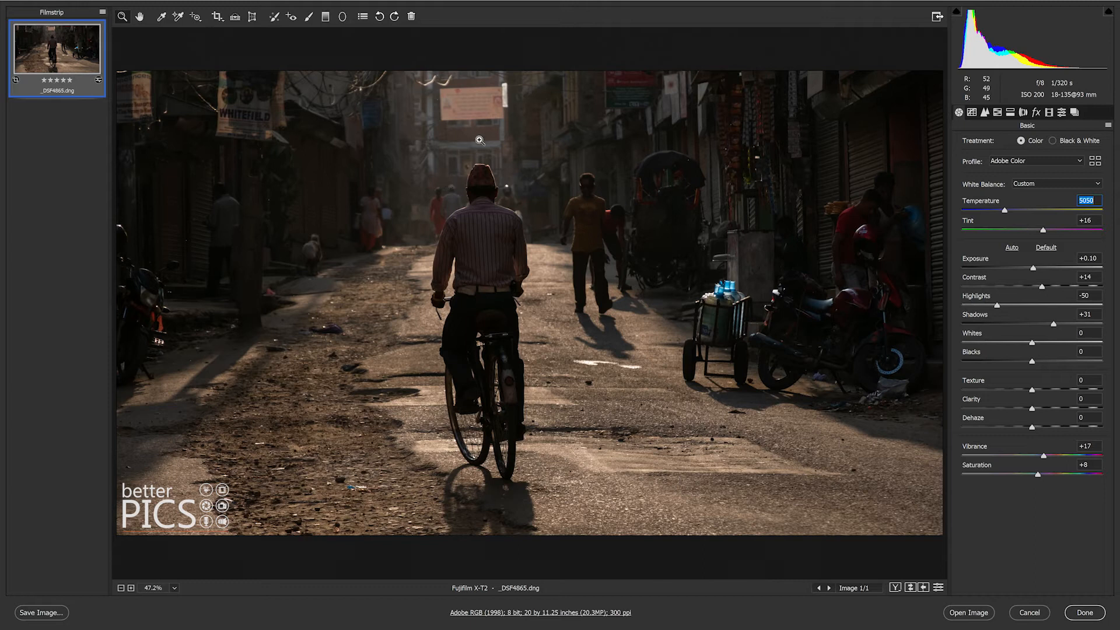
- Darken the hanging banner and the building behind it using a size 15 adjustment brush with exposure -0.20, highlights -14 and shadows -14
click(472, 97)
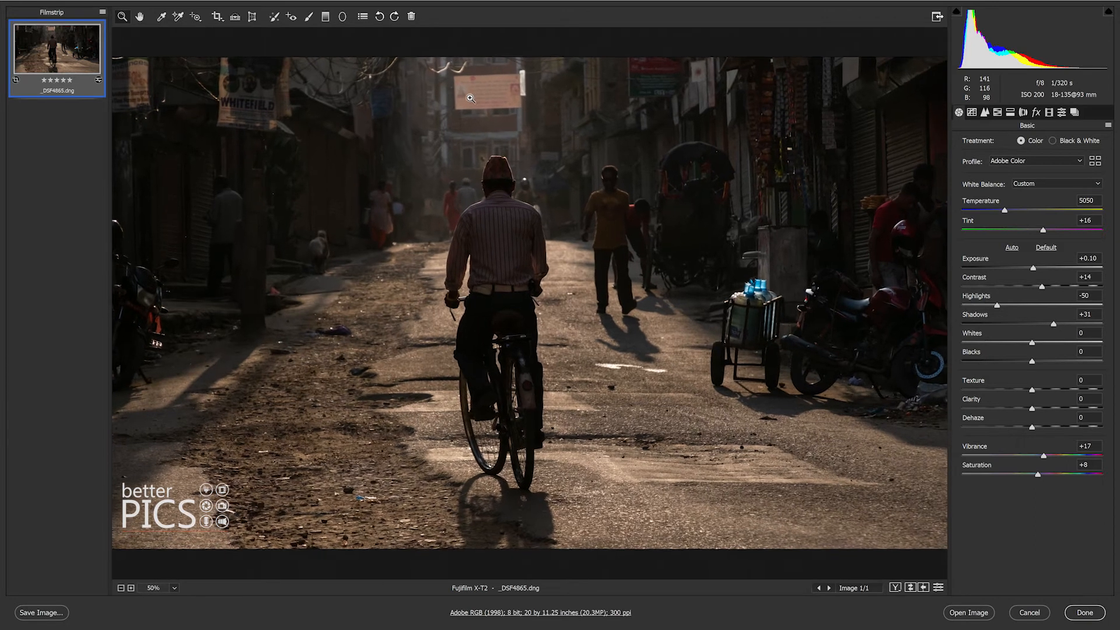
drag(490, 96, 671, 121)
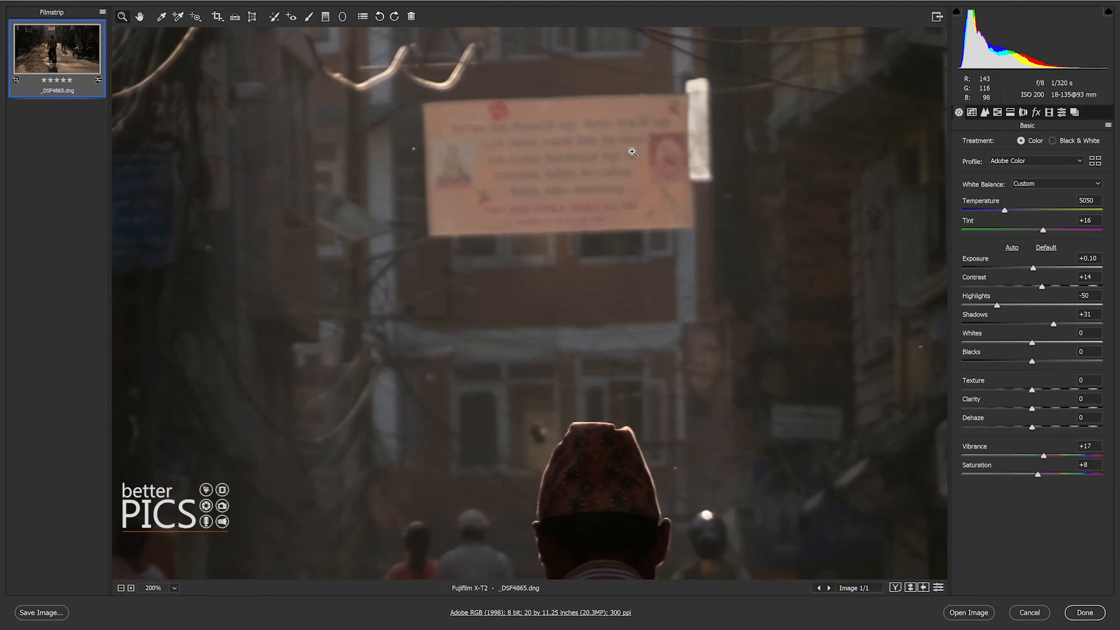
click(308, 16)
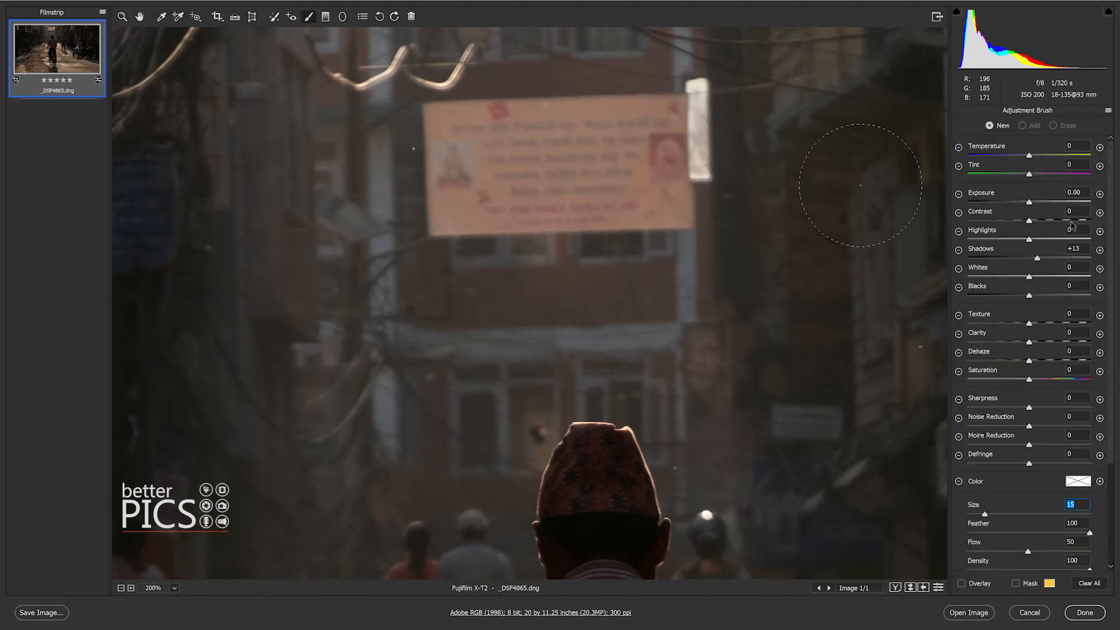
click(1018, 262)
click(1019, 238)
drag(1028, 202, 1024, 202)
mouse_move(559, 140)
mouse_down()
mouse_move(583, 175)
mouse_move(653, 164)
mouse_move(668, 193)
mouse_move(450, 174)
mouse_move(434, 129)
mouse_move(621, 130)
mouse_move(723, 151)
mouse_up()
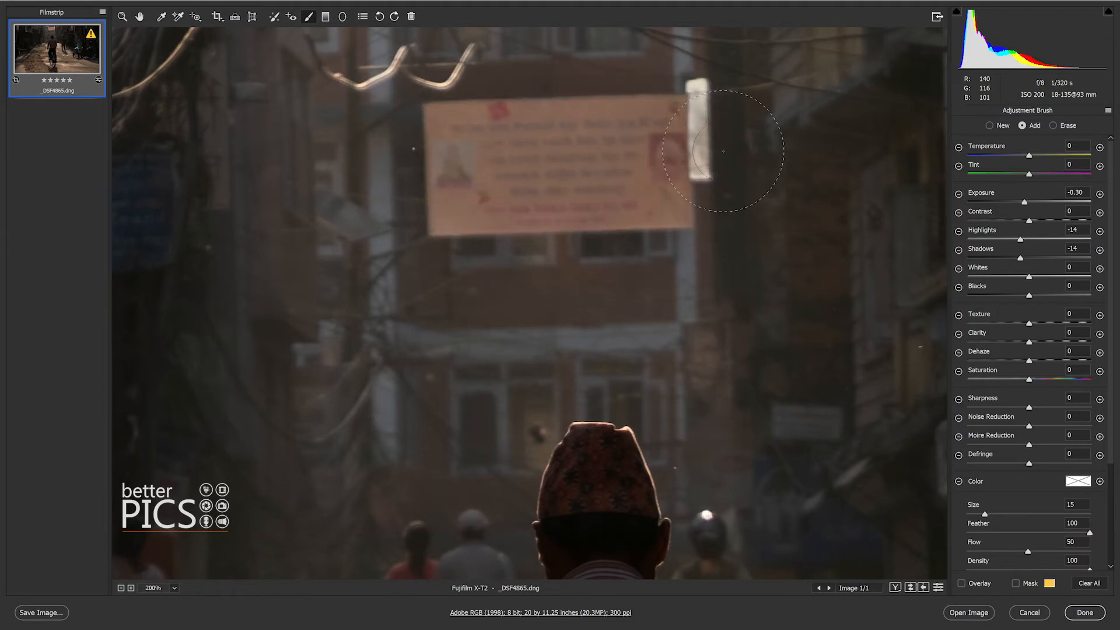
mouse_move(659, 227)
mouse_down()
mouse_move(485, 306)
mouse_move(612, 338)
mouse_move(658, 365)
mouse_move(726, 462)
mouse_move(697, 140)
mouse_move(666, 63)
mouse_move(538, 38)
mouse_move(394, 59)
mouse_move(379, 150)
mouse_move(391, 549)
mouse_move(443, 519)
mouse_move(484, 430)
mouse_move(443, 525)
mouse_up()
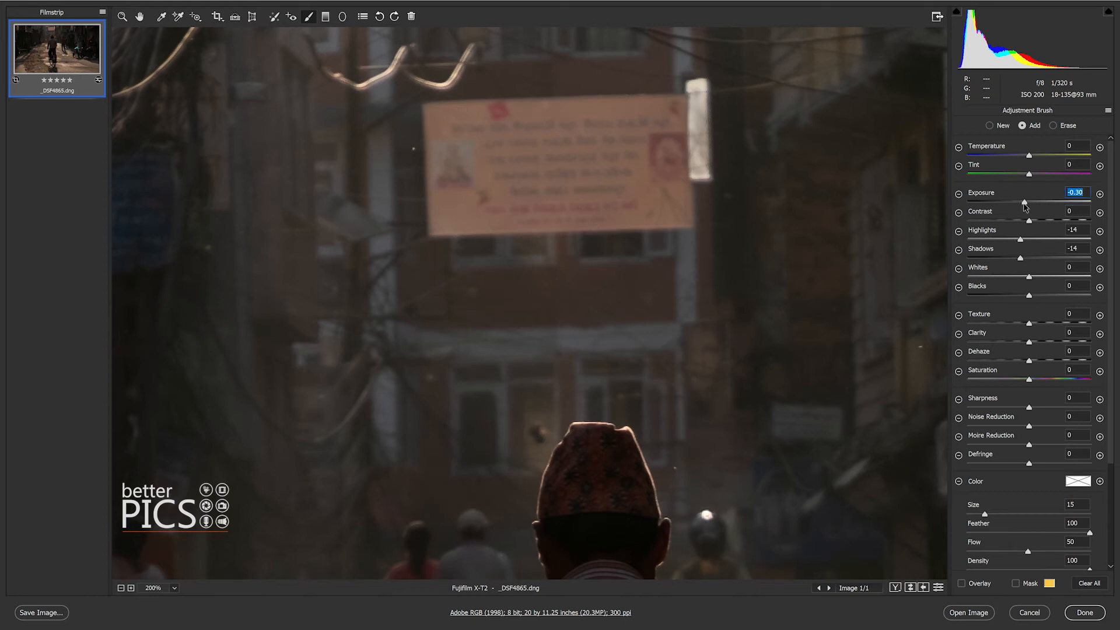
drag(1025, 205, 1026, 211)
key(ctrl+0)
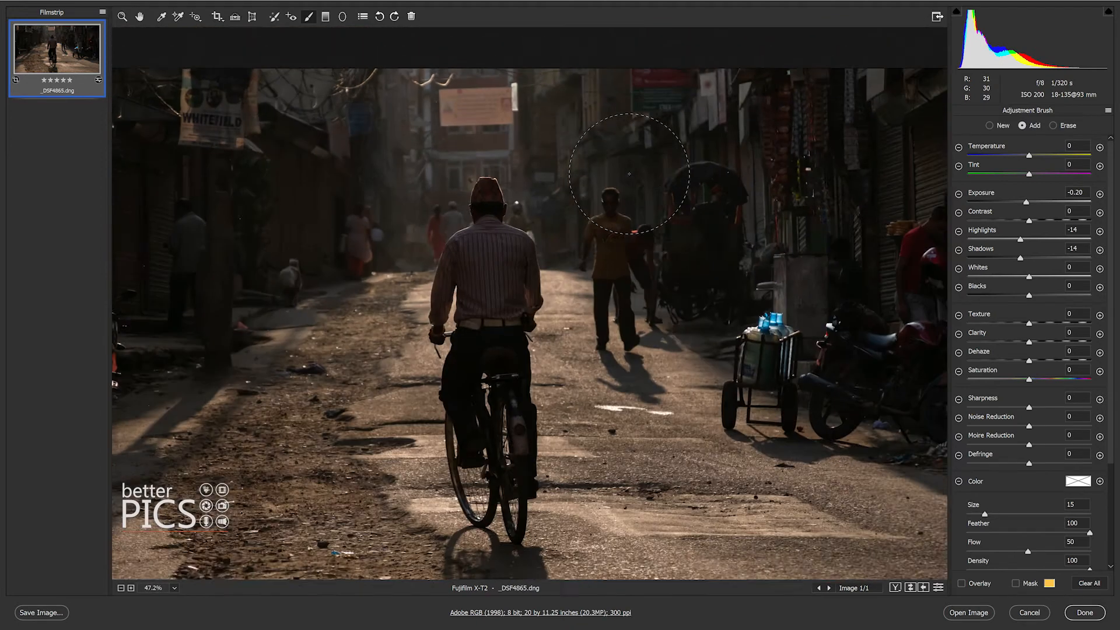
- Compare the darkened background with the original photo in the before/after views
click(895, 588)
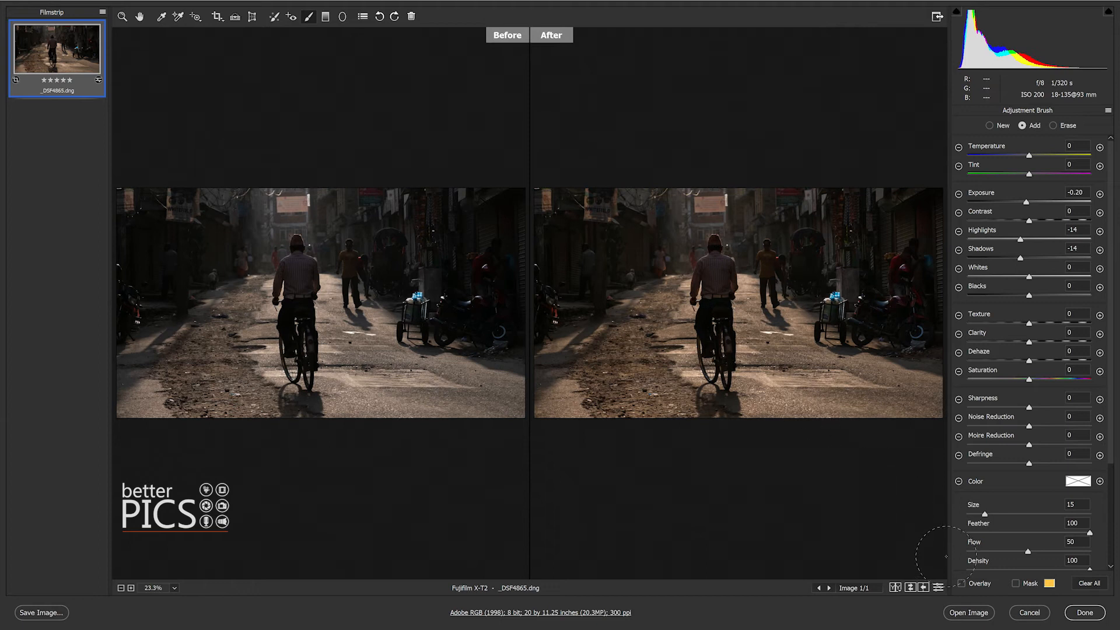
click(895, 587)
click(895, 587)
click(895, 587)
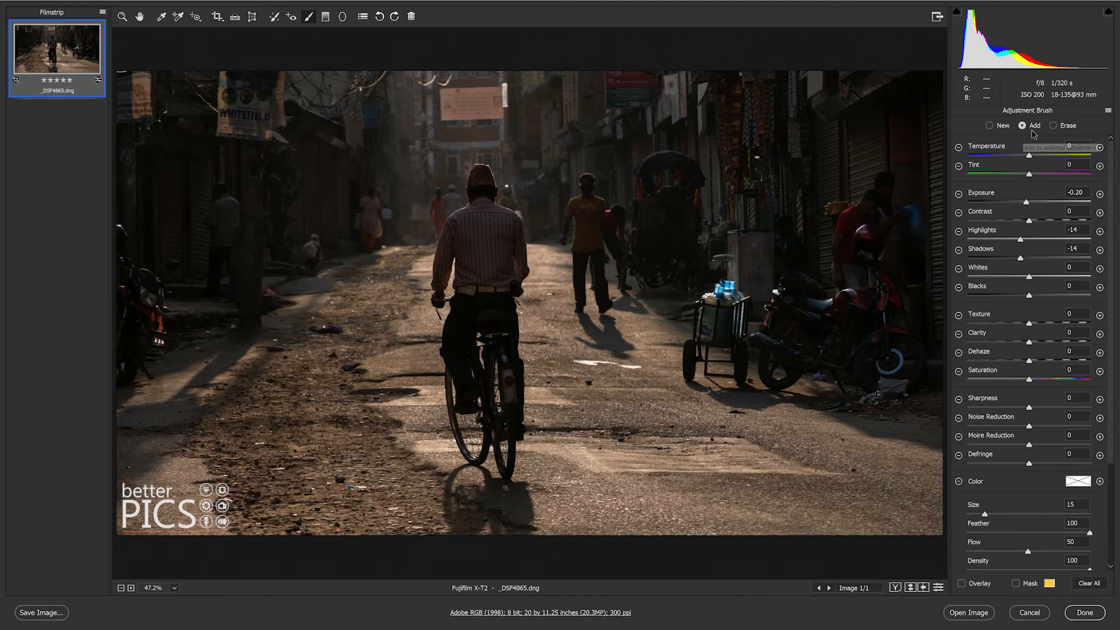
- Brighten the cyclist with a new size 24 adjustment brush at exposure +0.15, with highlights and shadows at 0
click(991, 126)
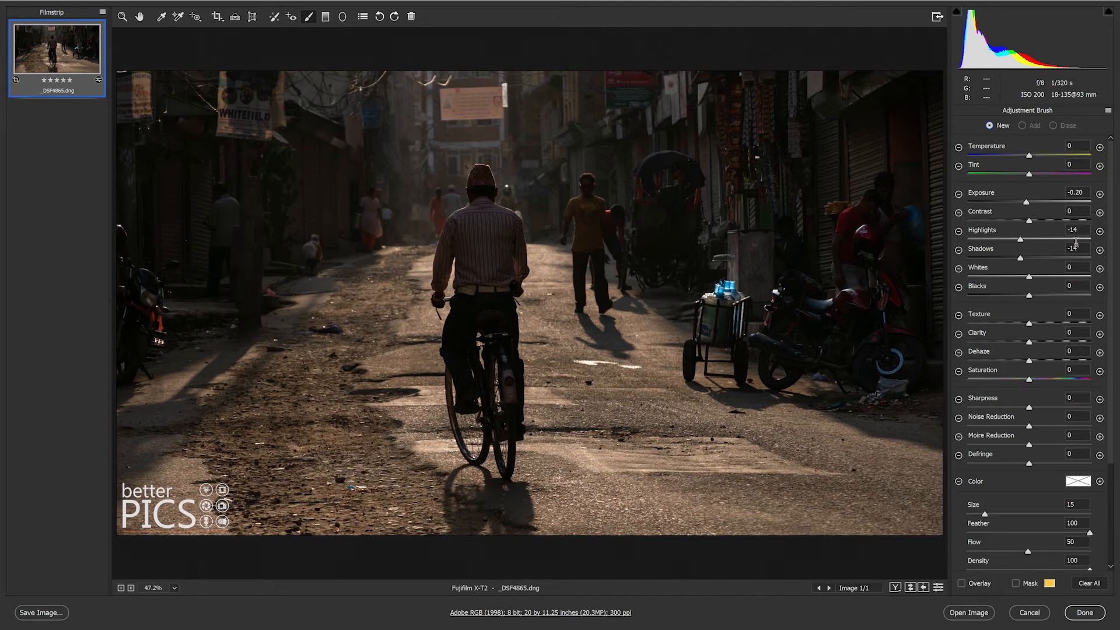
drag(1029, 260, 1027, 261)
text(0)
click(1085, 229)
text(0)
drag(1028, 202, 1031, 204)
drag(985, 516, 995, 516)
mouse_move(495, 257)
mouse_down()
mouse_move(422, 265)
mouse_move(523, 276)
mouse_move(434, 321)
mouse_move(498, 413)
mouse_move(488, 434)
mouse_up()
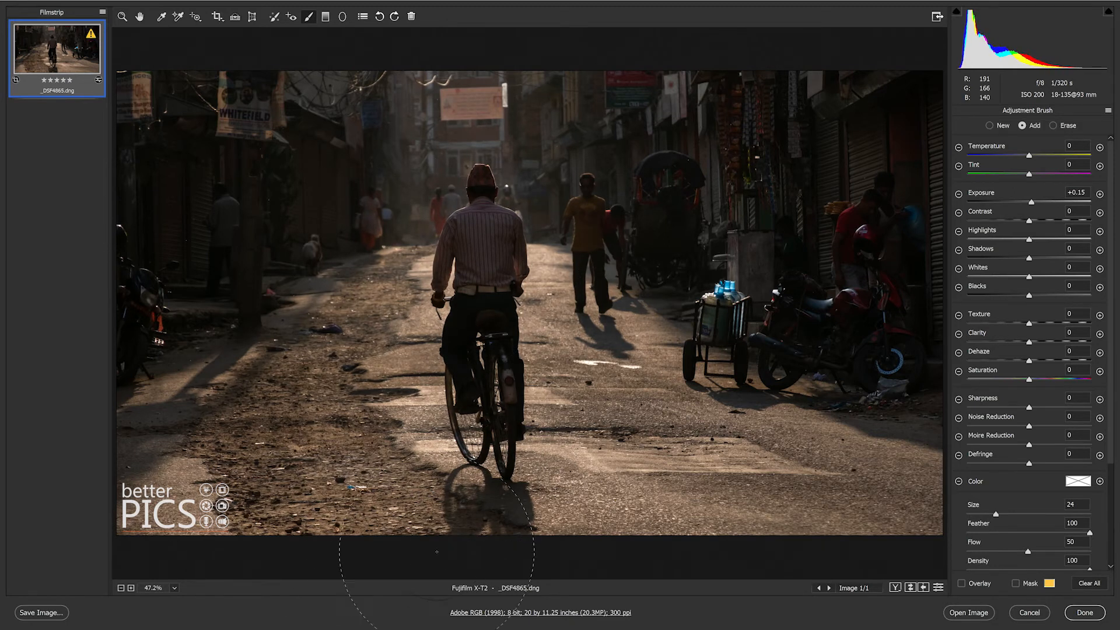
- Extend the +0.15 exposure brush adjustment over the cyclist's body and the road beside him
drag(470, 257, 475, 356)
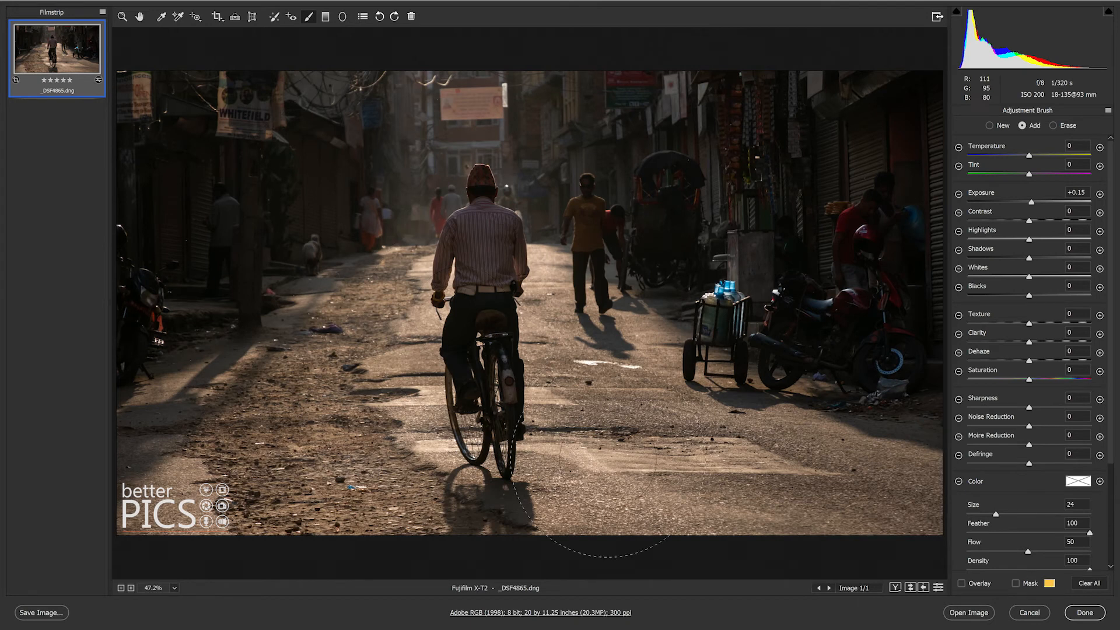
drag(573, 315, 600, 327)
key(z)
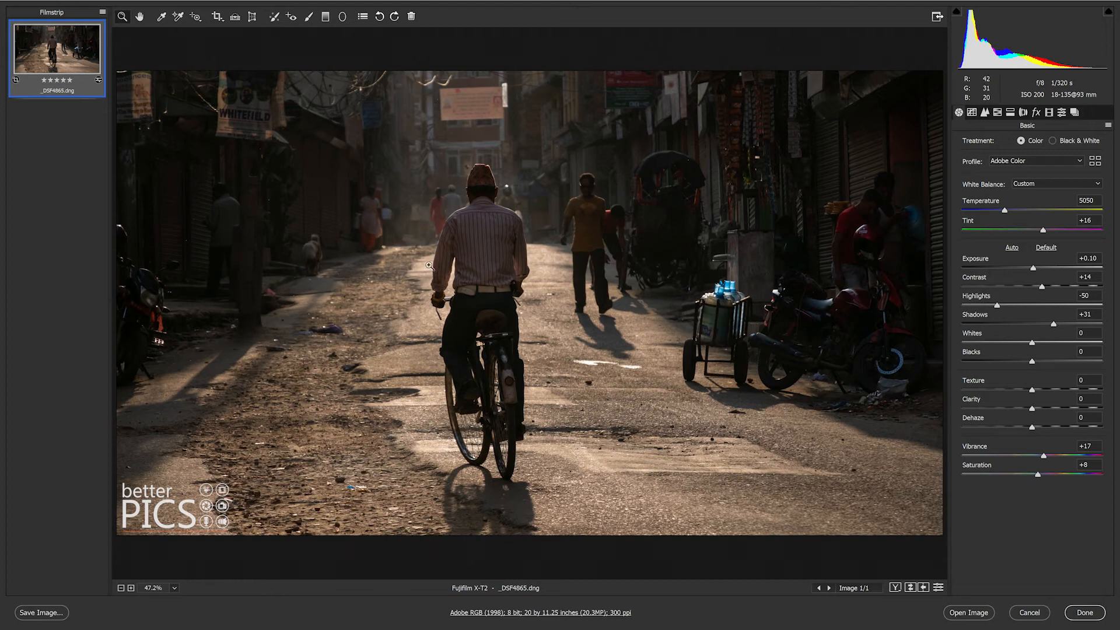
- Lower the photo's overall highlights to -71 and compare the edit with the original in the before/after views
mouse_move(996, 305)
mouse_down()
mouse_move(969, 306)
mouse_move(982, 305)
mouse_up()
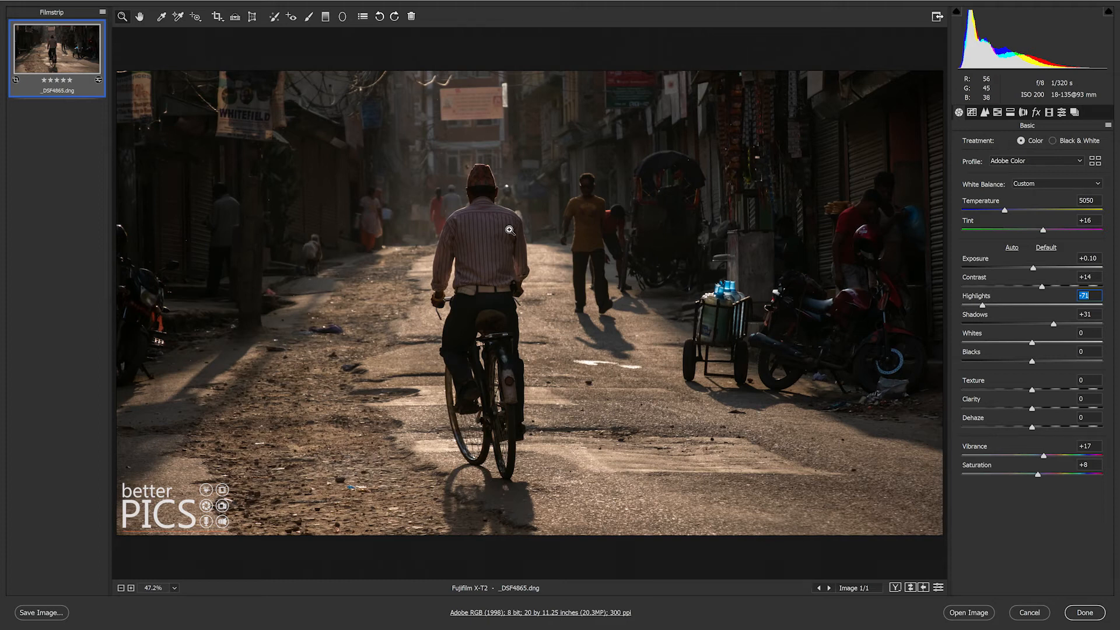
click(894, 587)
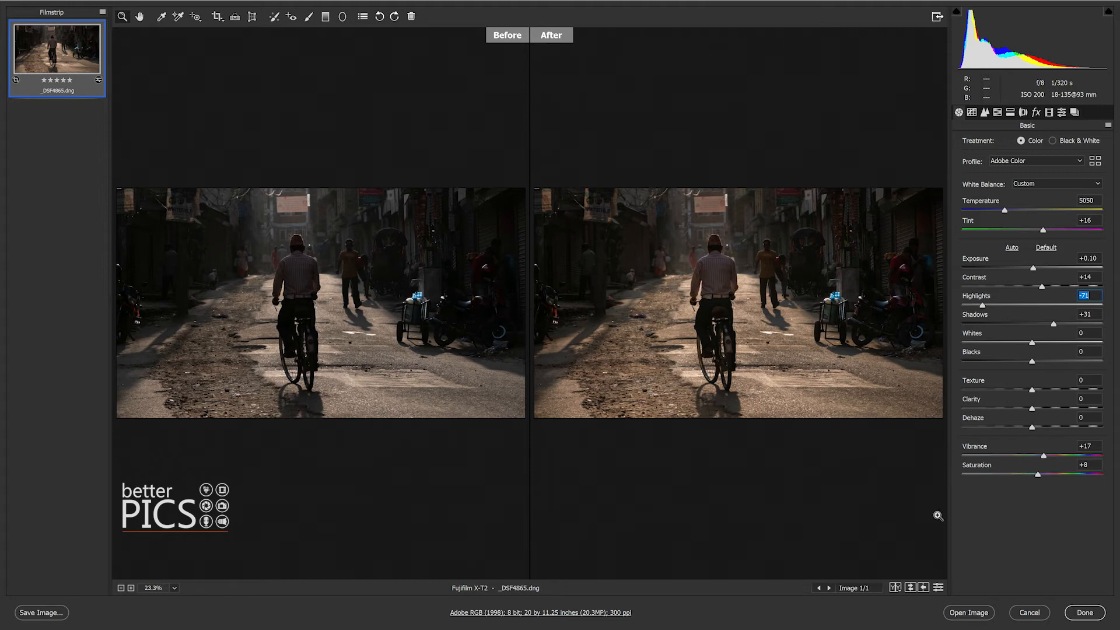
click(895, 587)
click(896, 587)
click(897, 587)
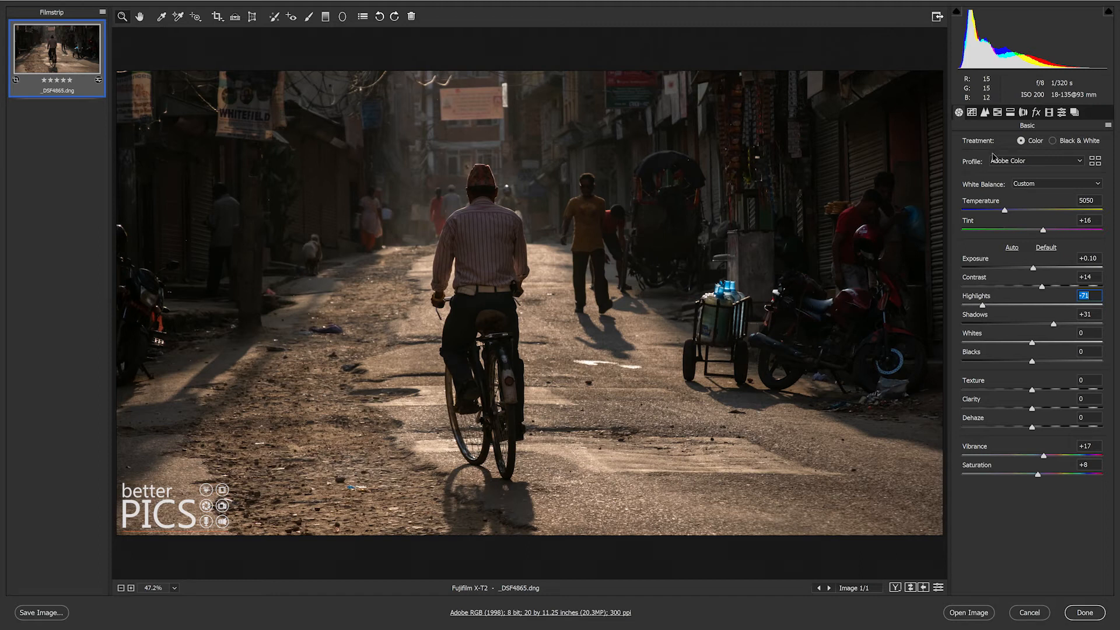
- Cool the shadowy street background with a new size 24 adjustment brush at temperature -20, tint +8 and exposure 0
click(307, 17)
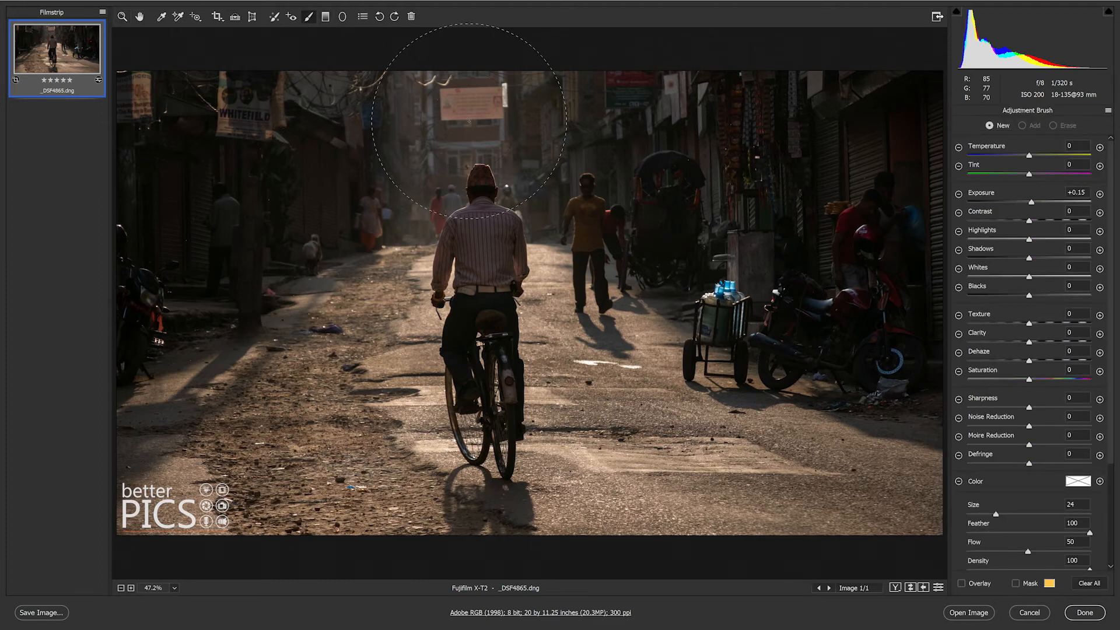
double_click(1079, 192)
text(0)
drag(1031, 177, 1021, 156)
click(1032, 174)
drag(1032, 175, 1034, 175)
drag(1019, 158, 1015, 159)
drag(630, 110, 853, 148)
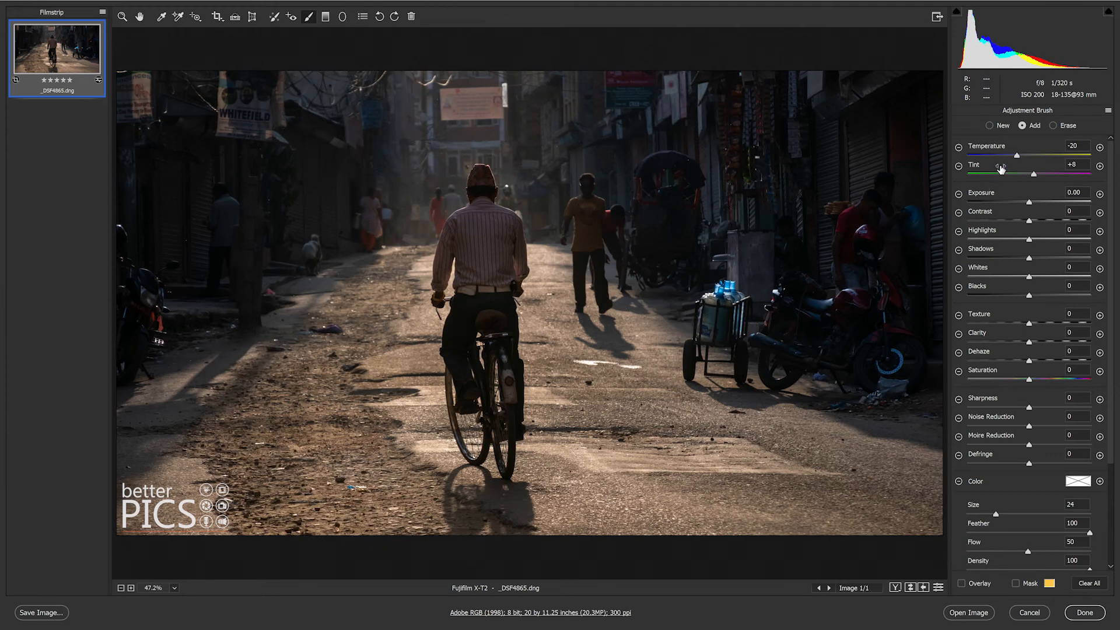
- Soften the cool background brush adjustment by moving its temperature and tint closer to neutral
drag(1014, 158, 1020, 157)
mouse_move(1033, 176)
mouse_down()
mouse_move(1044, 178)
mouse_move(1031, 175)
mouse_up()
drag(1021, 156, 1016, 156)
drag(1017, 154, 1021, 157)
drag(1023, 156, 1021, 156)
- Warm the sunlit street with a new adjustment brush at temperature +8 and tint 0
click(999, 126)
click(1033, 156)
click(1034, 156)
click(1033, 174)
double_click(1032, 175)
mouse_move(426, 130)
mouse_down()
mouse_move(446, 146)
mouse_move(475, 153)
mouse_move(440, 134)
mouse_move(489, 153)
mouse_move(453, 159)
mouse_move(492, 296)
mouse_move(429, 324)
mouse_move(328, 415)
mouse_move(314, 414)
mouse_move(258, 459)
mouse_move(236, 500)
mouse_move(483, 338)
mouse_move(565, 307)
mouse_move(635, 363)
mouse_move(703, 381)
mouse_move(820, 476)
mouse_move(924, 520)
mouse_move(902, 442)
mouse_move(721, 232)
mouse_up()
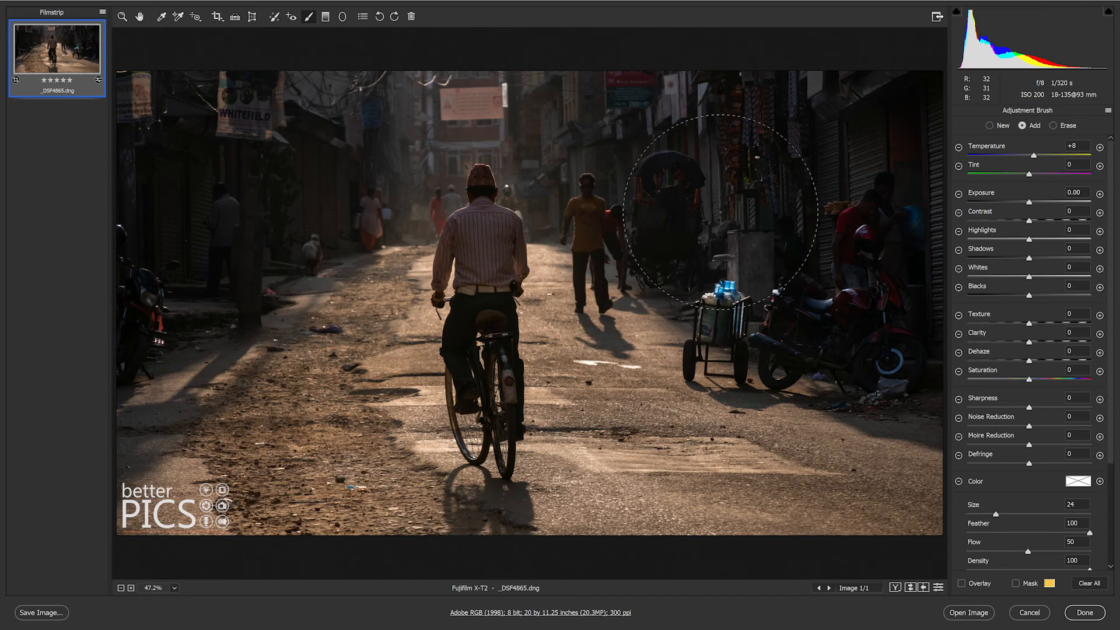
click(122, 17)
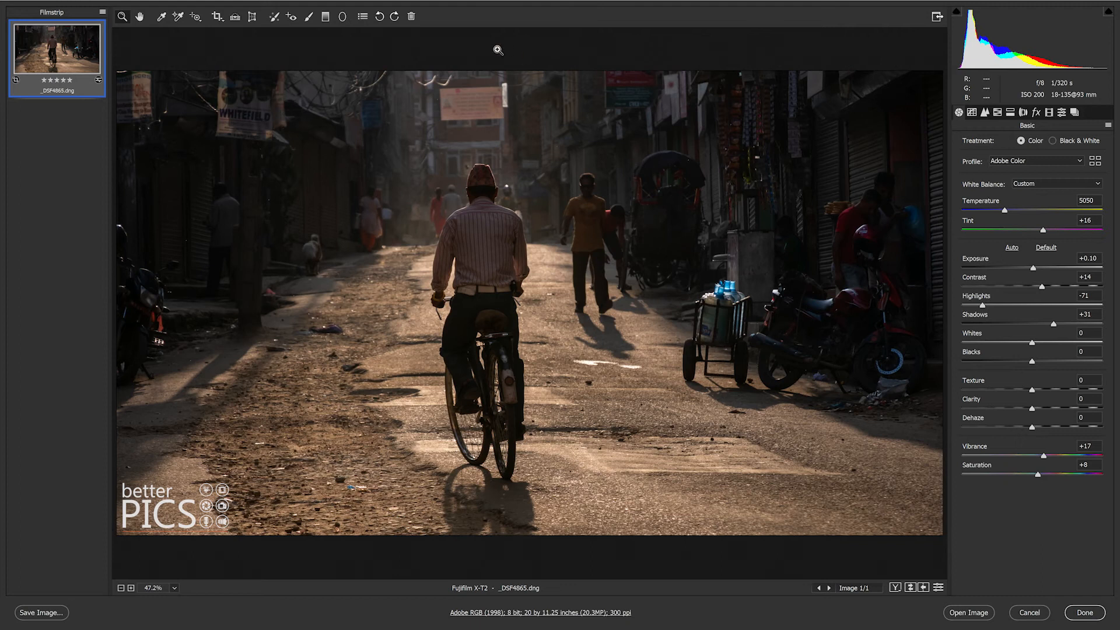
- Compare the cooled background and warmed street with the original photo in the before/after views
click(894, 588)
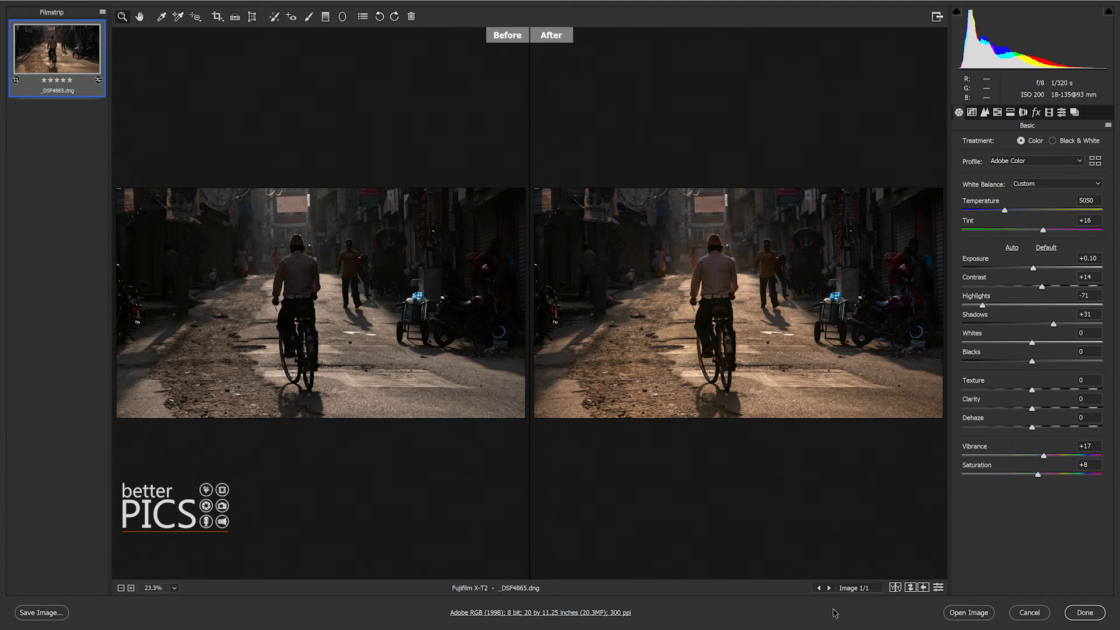
click(895, 587)
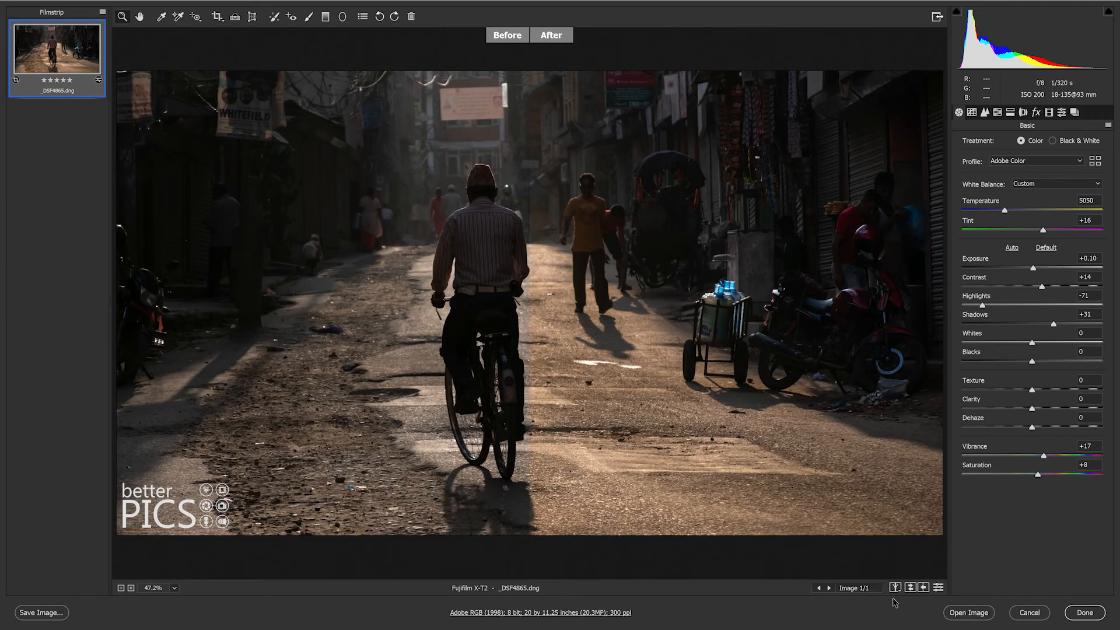
click(894, 589)
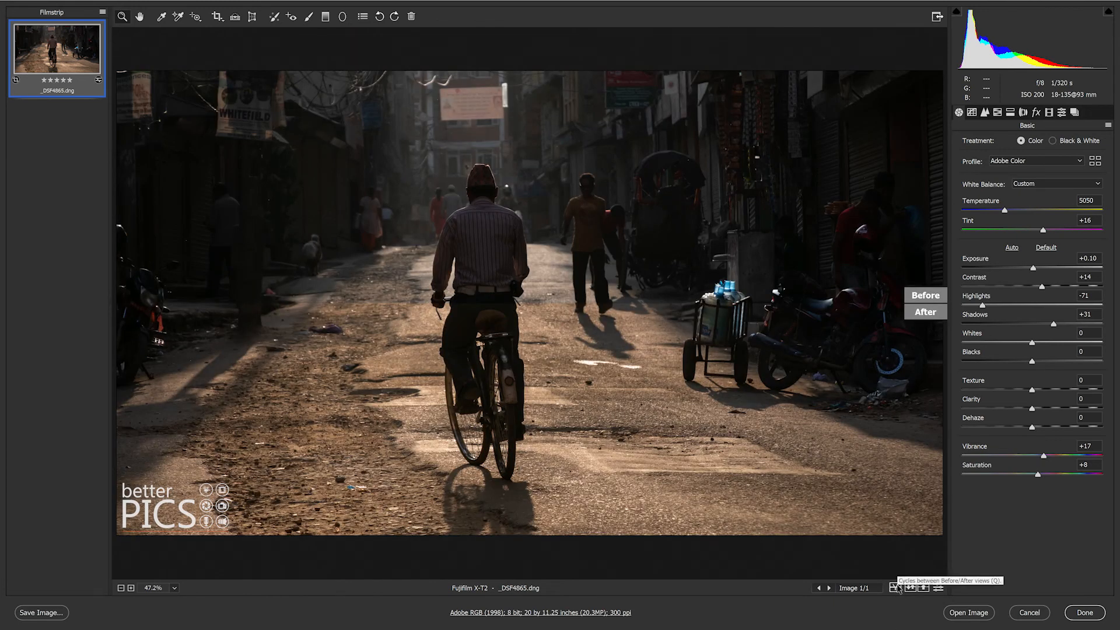
click(896, 588)
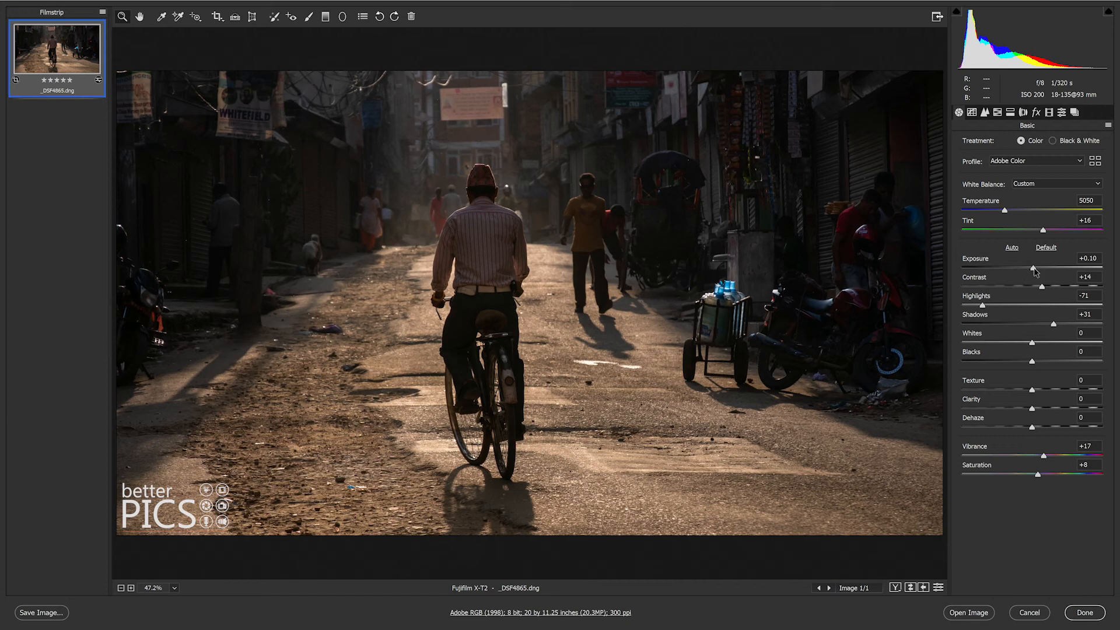
- Lower the overall exposure to -0.15 and the highlights to -82, leaving the global texture at 0
drag(1033, 269, 1031, 271)
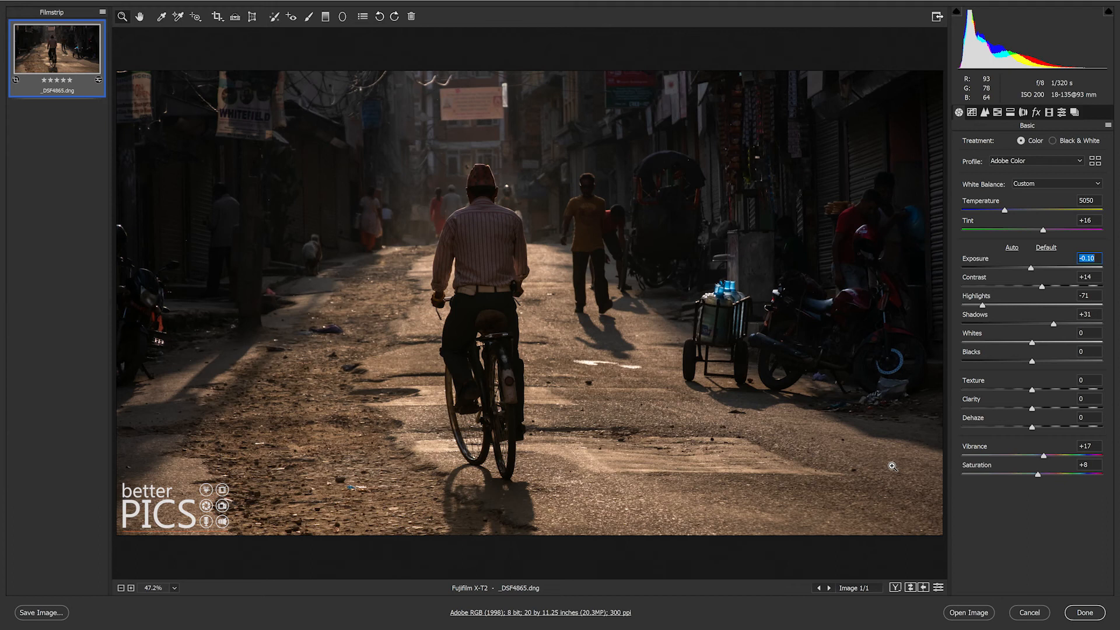
click(1039, 289)
drag(1030, 268, 1029, 268)
drag(982, 305, 974, 305)
click(1029, 269)
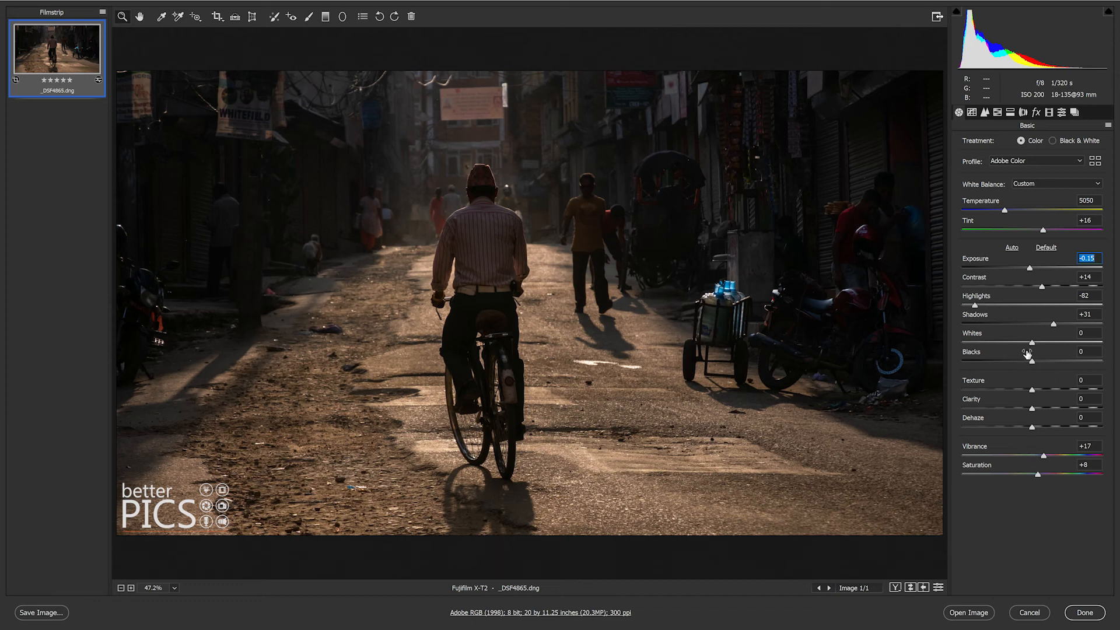
click(1035, 389)
drag(1037, 389, 1032, 390)
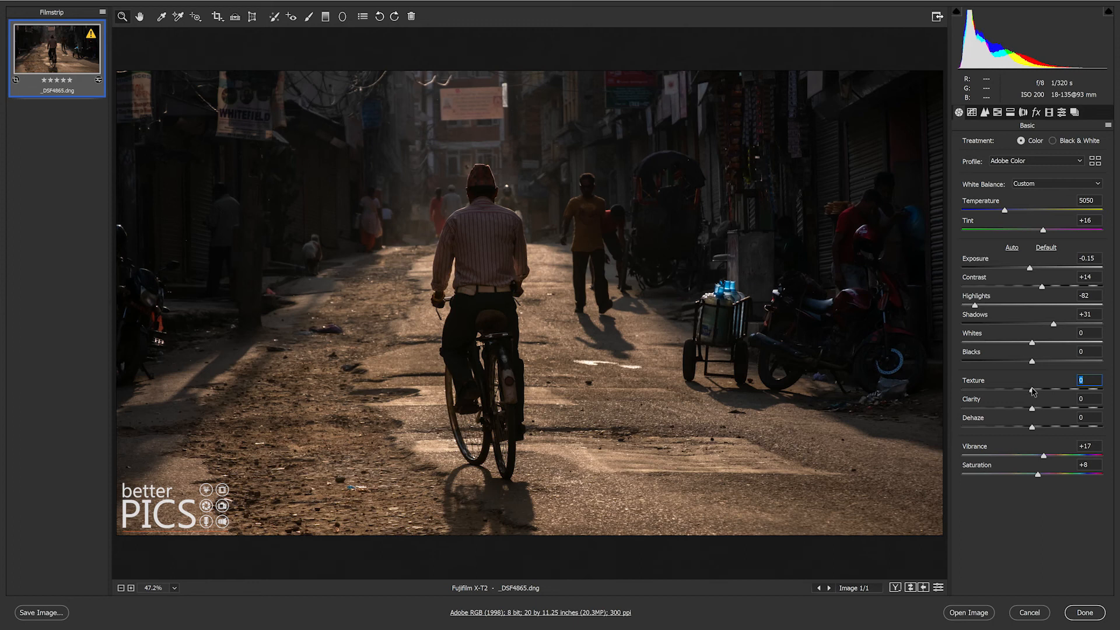
- Add texture +10 to the cyclist's back with a new size 24 adjustment brush at temperature 0
click(309, 16)
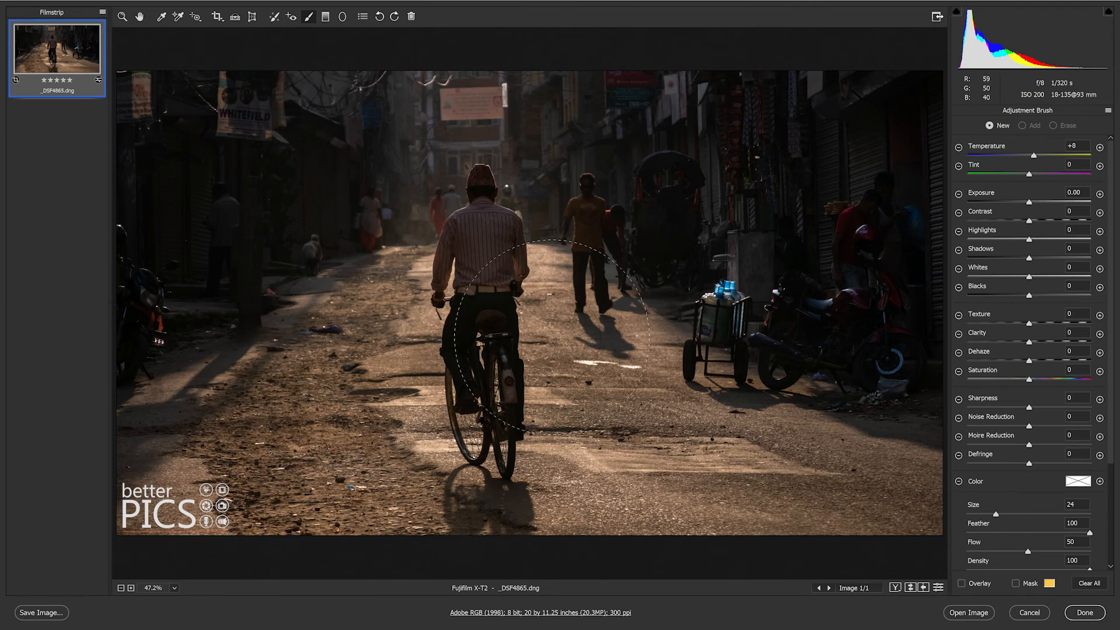
click(1077, 145)
text(0)
click(1033, 322)
drag(489, 244, 489, 246)
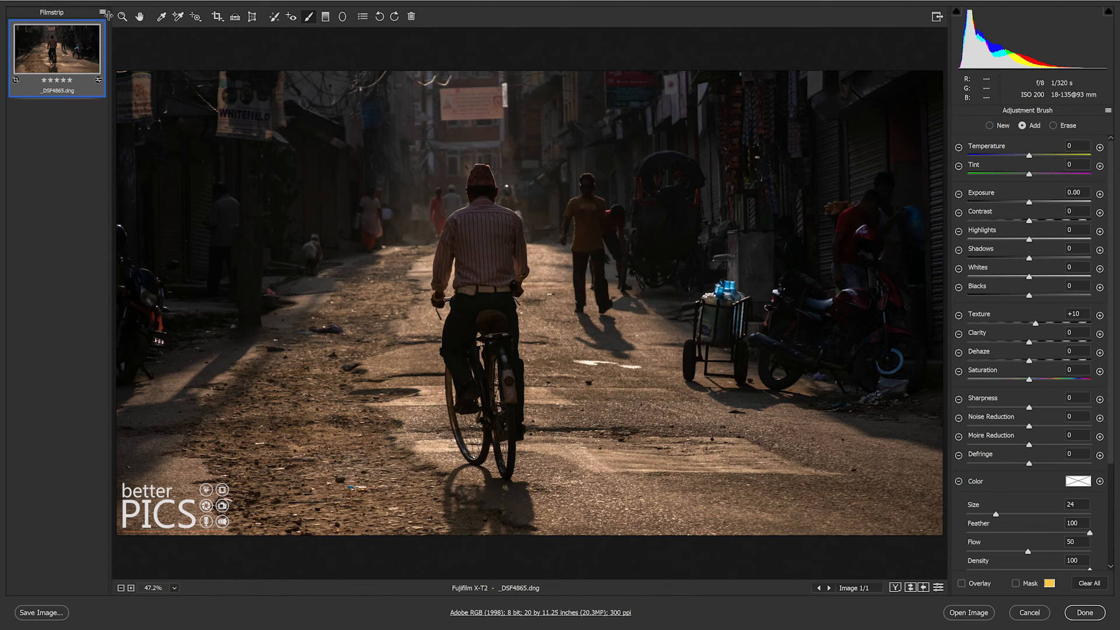
- Examine the texture of the cyclist's striped shirt up close, and return to the full photo
click(122, 18)
drag(471, 157, 614, 280)
drag(593, 370, 479, 110)
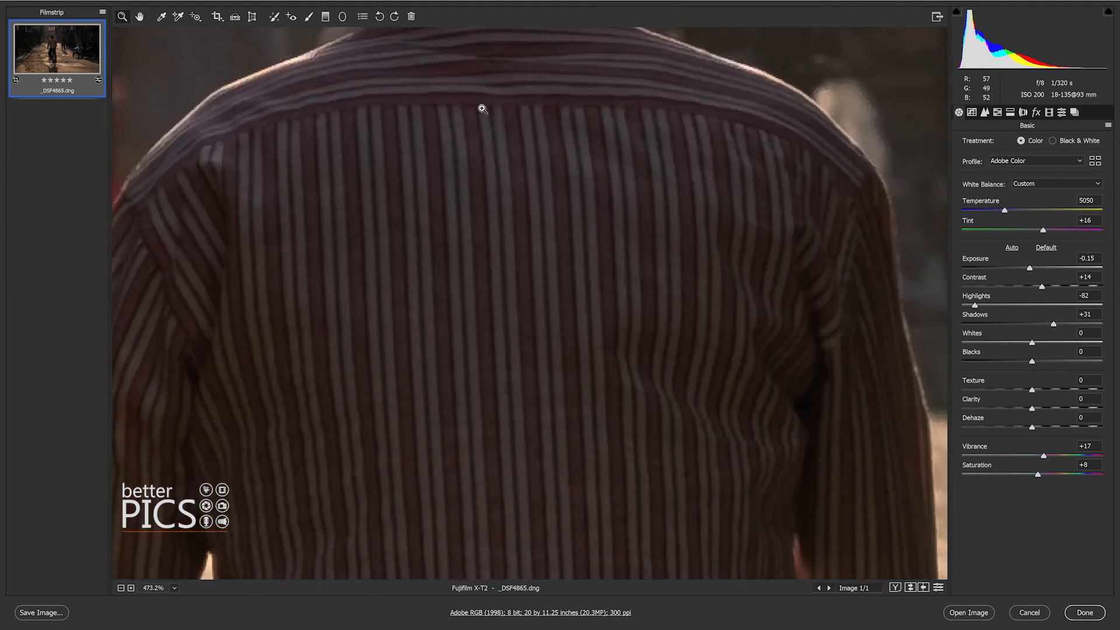
key(ctrl+0)
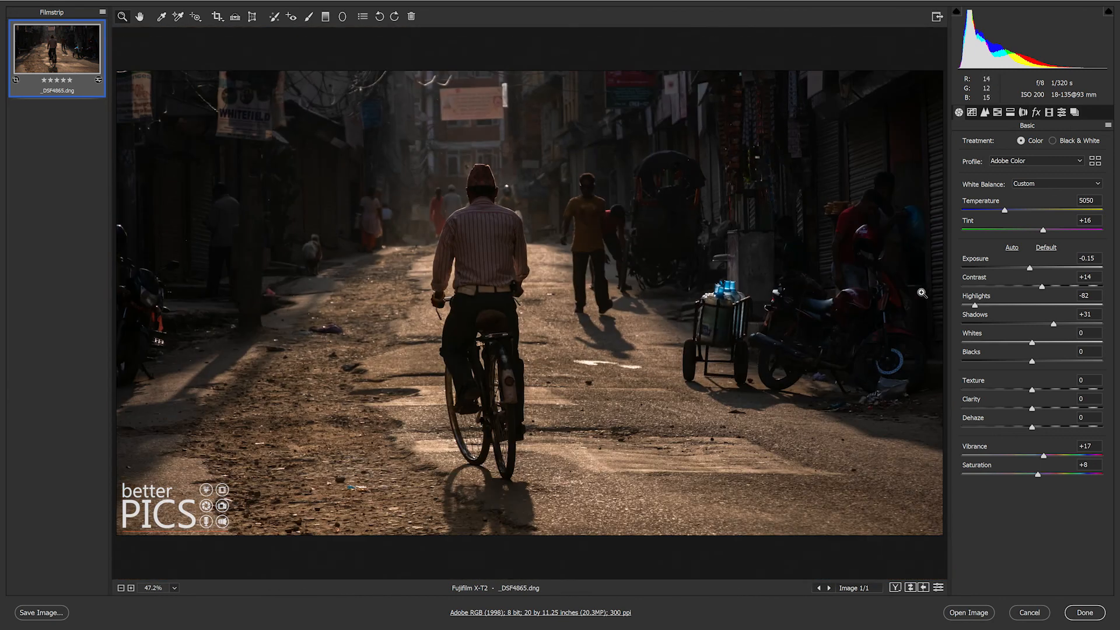
- Set the photo's overall exposure to -0.20
click(1028, 268)
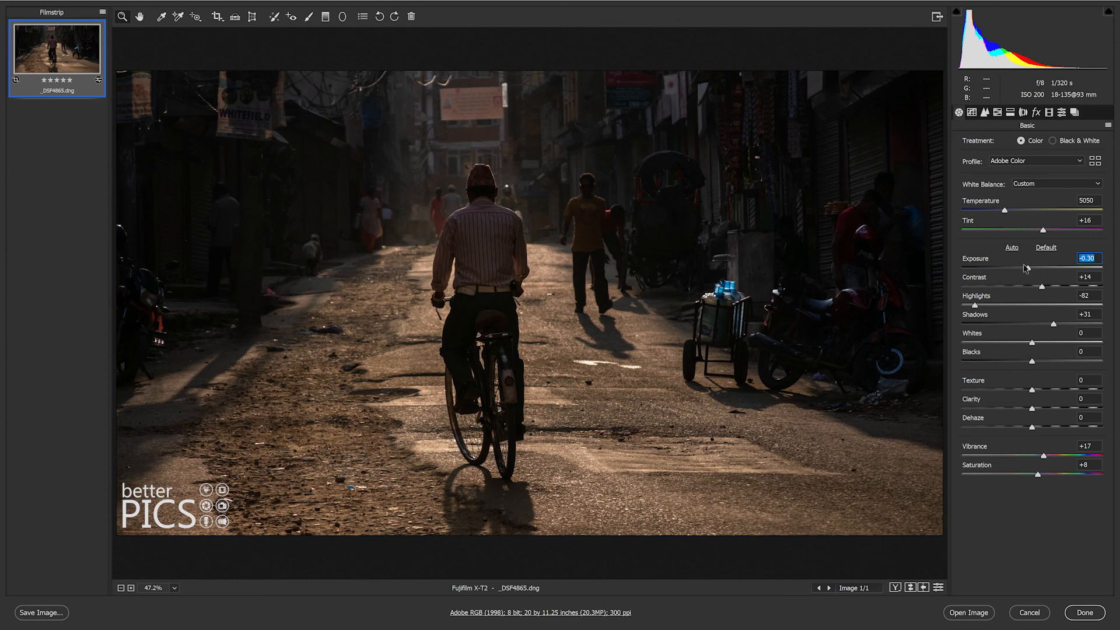
drag(1029, 269, 1030, 269)
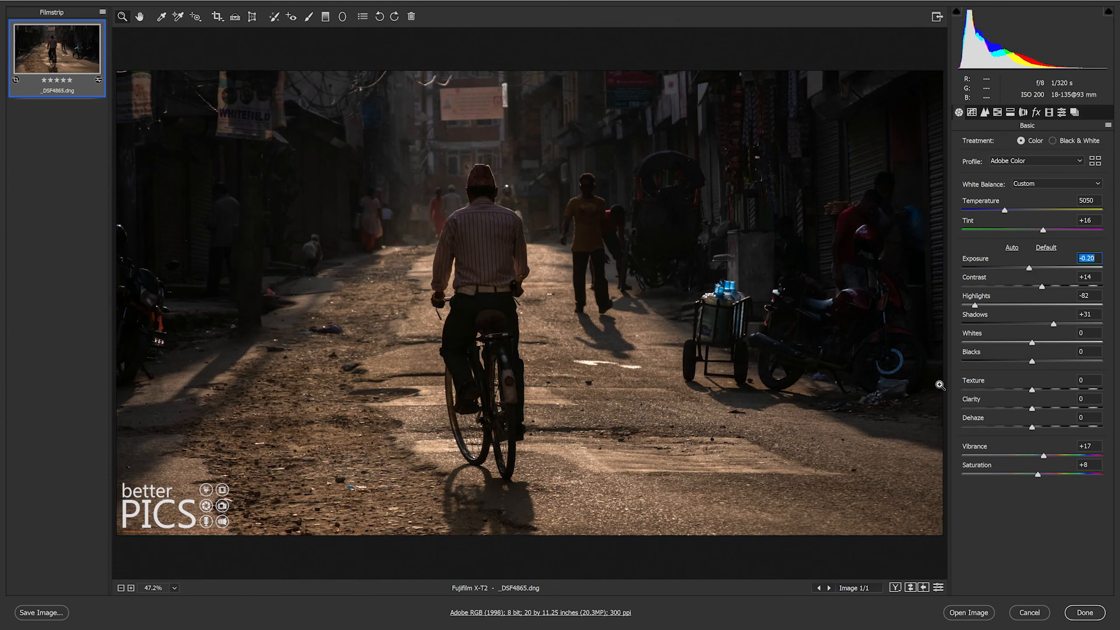